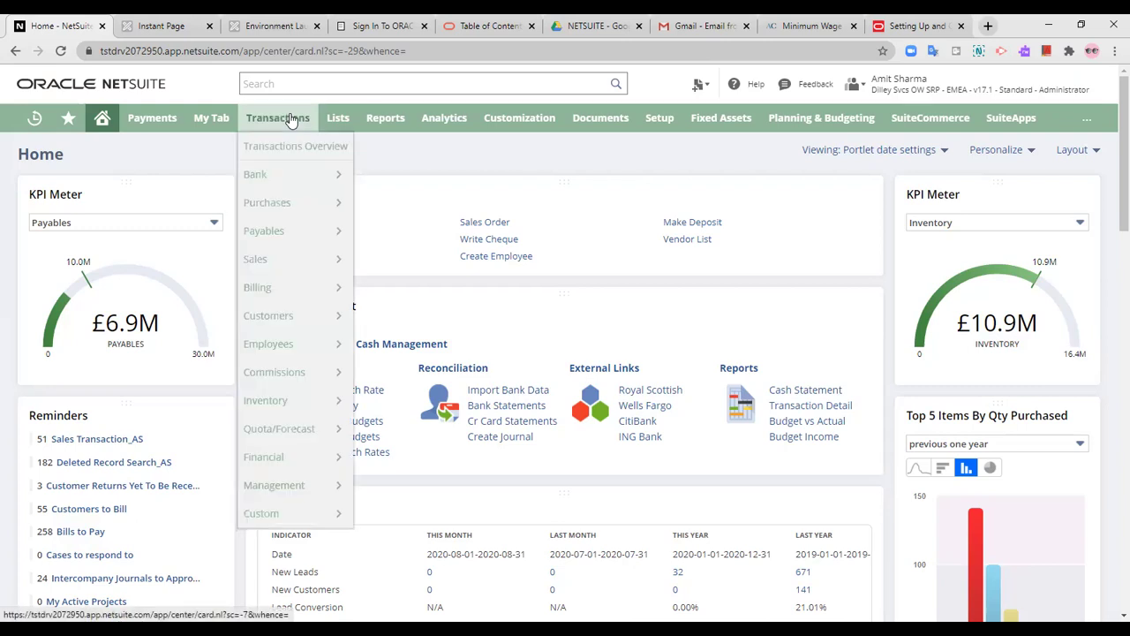
Create a new vendor bill for AAA Consulting under the US - West subsidiary
mouse_move(316, 237)
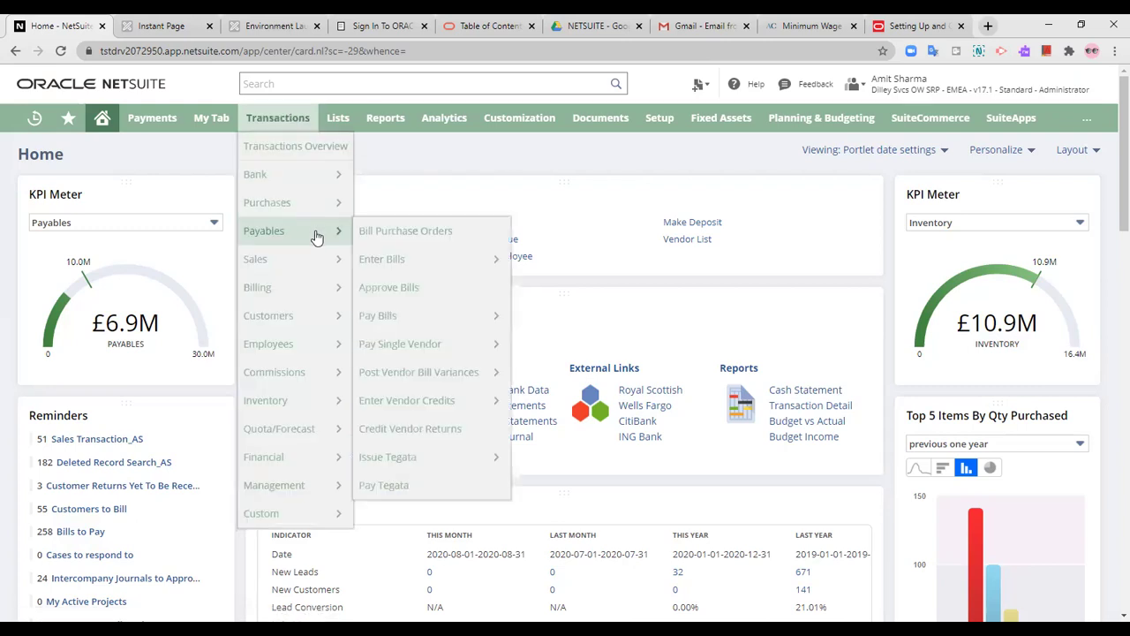
left_click(469, 265)
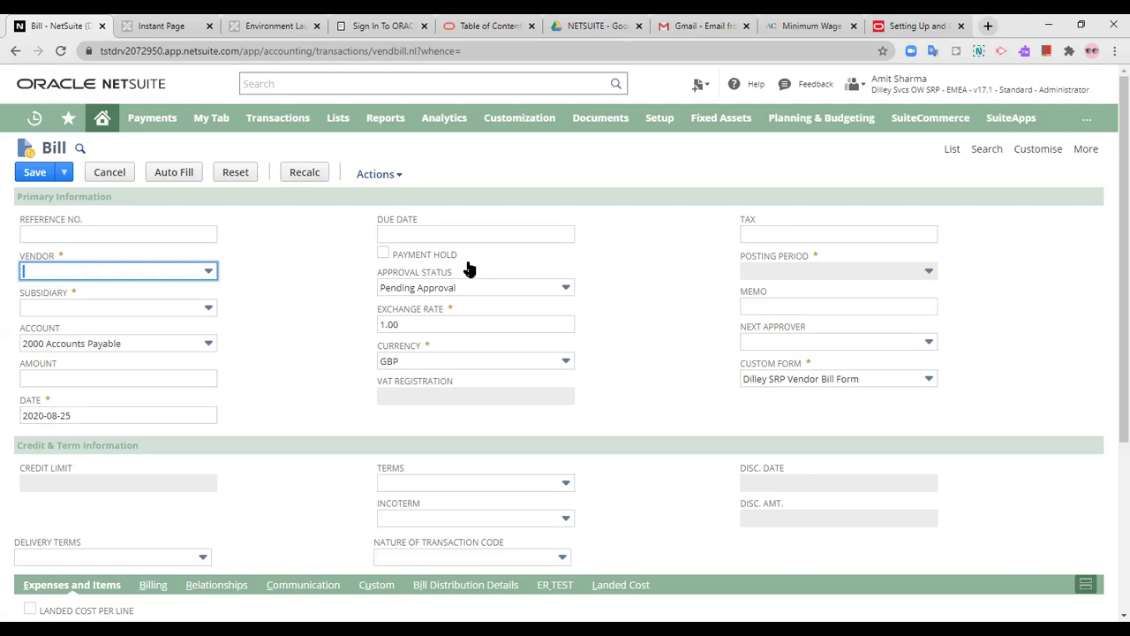
left_click(174, 240)
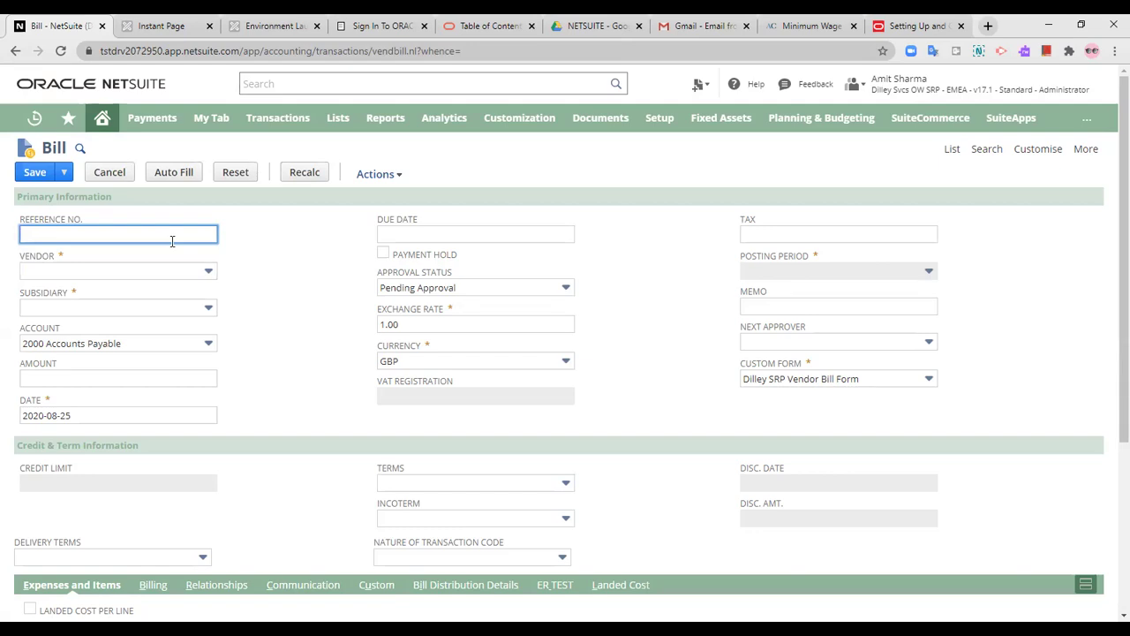
left_click(170, 269)
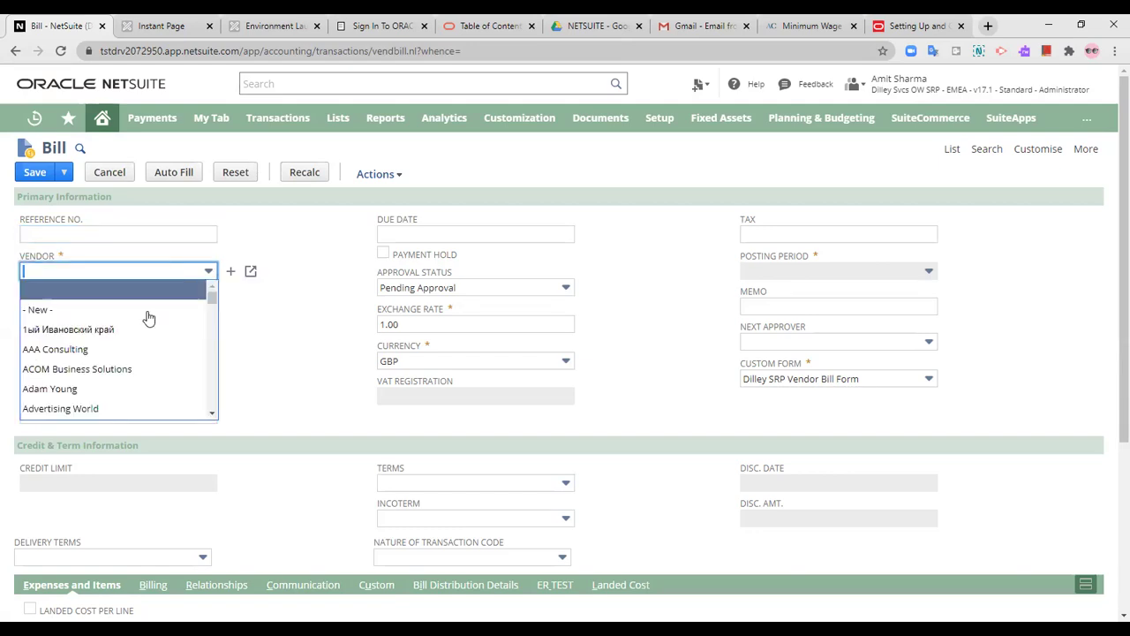
left_click(132, 347)
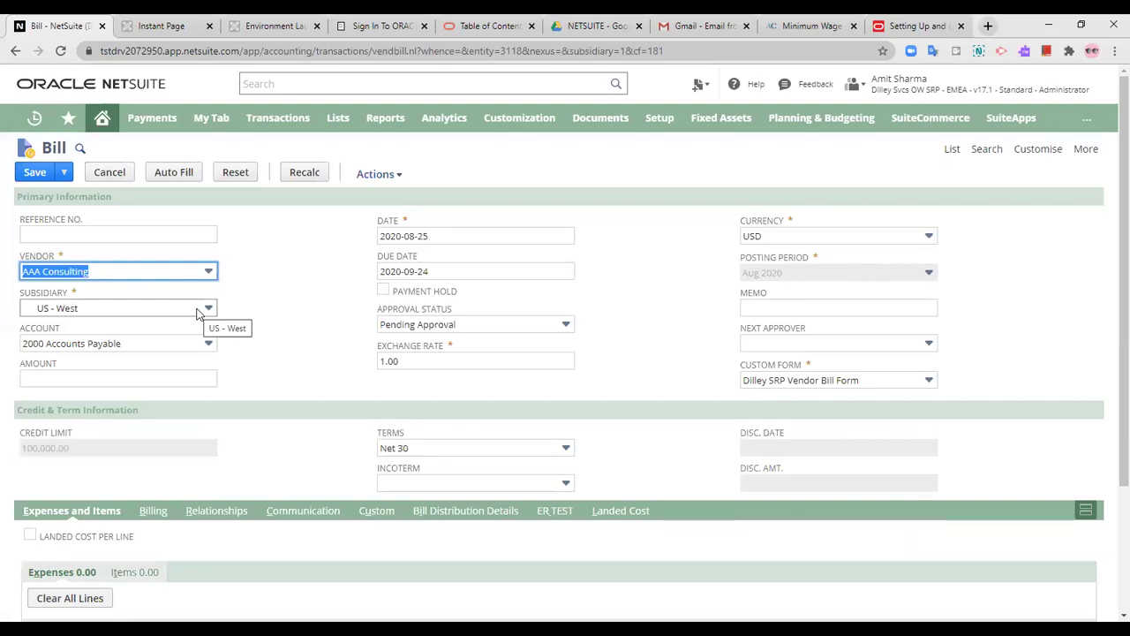
left_click(198, 314)
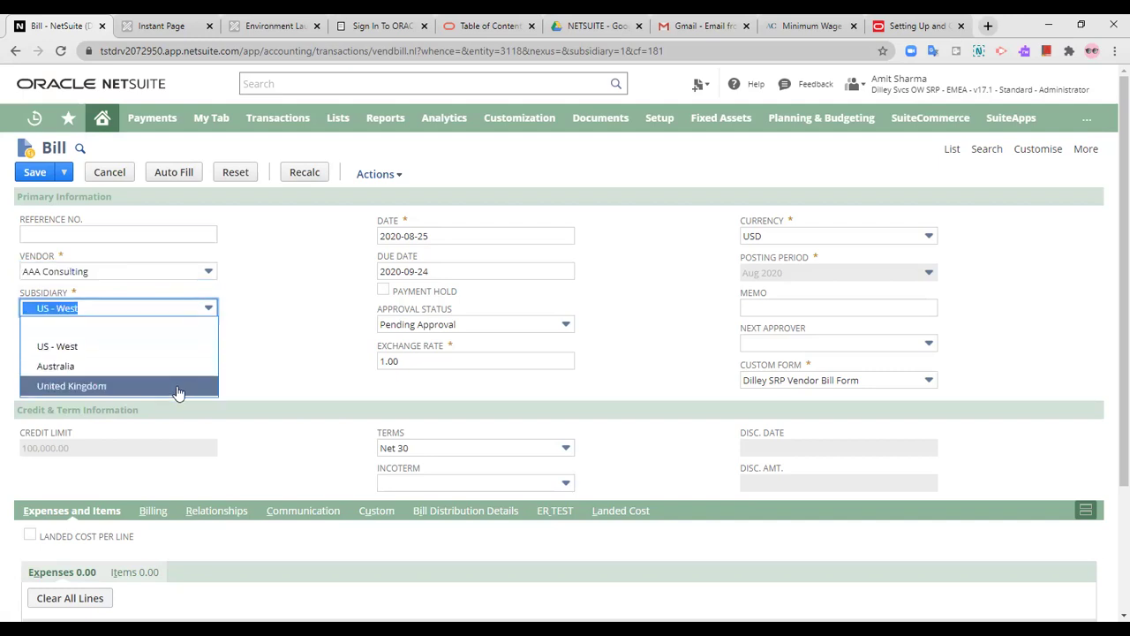
left_click(169, 346)
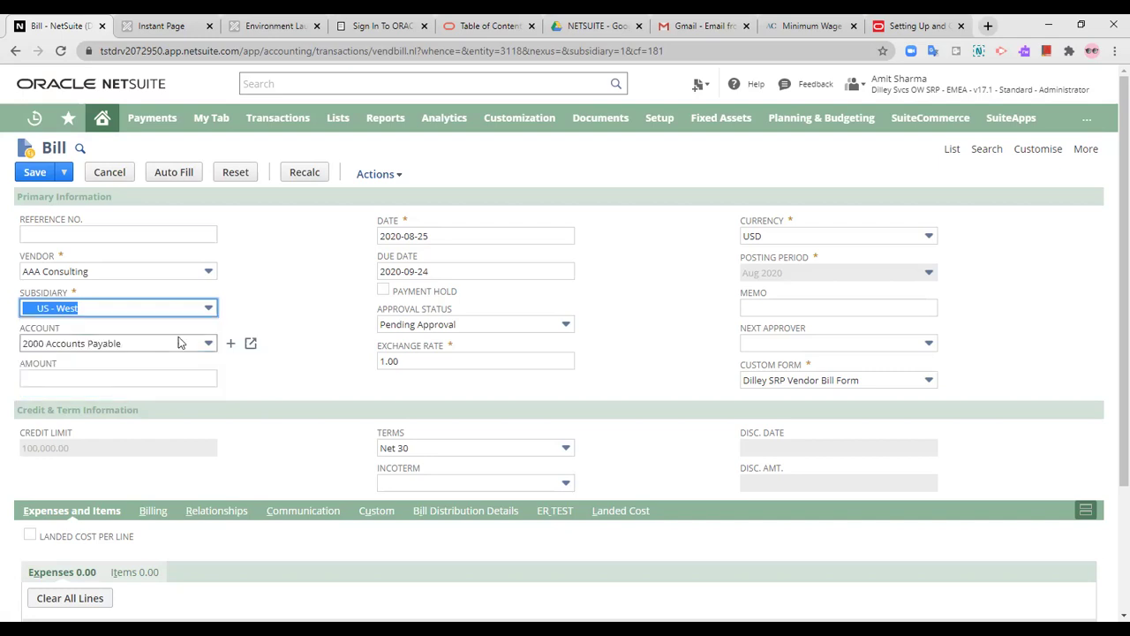
left_click(249, 309)
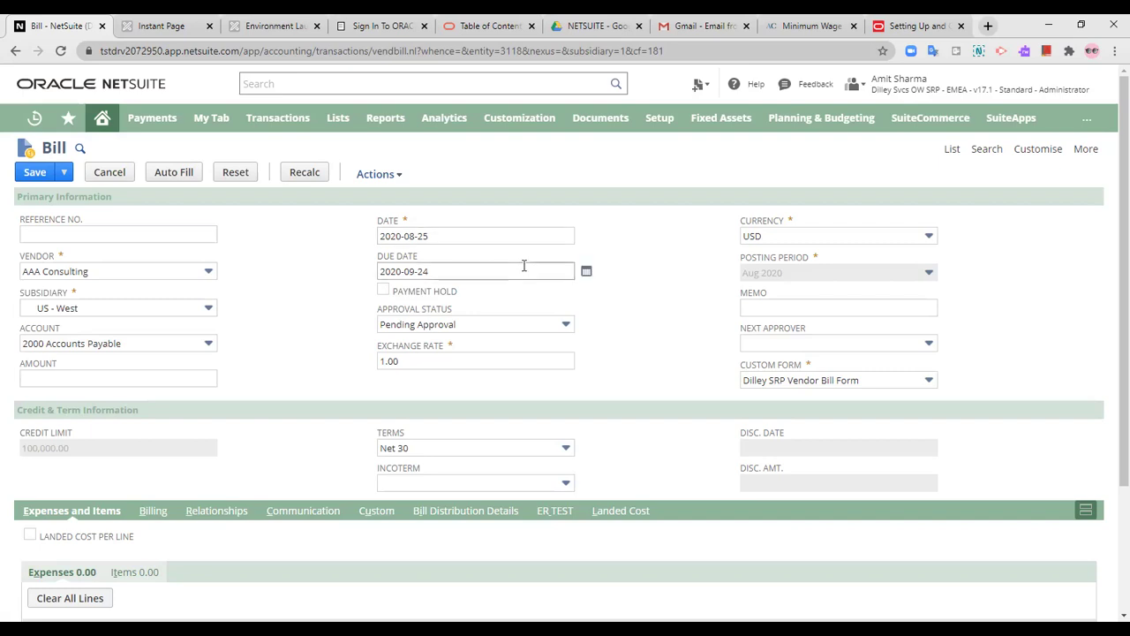
Set the bill's due date to 2020-08-31 and its approval status to Approved
left_click(586, 272)
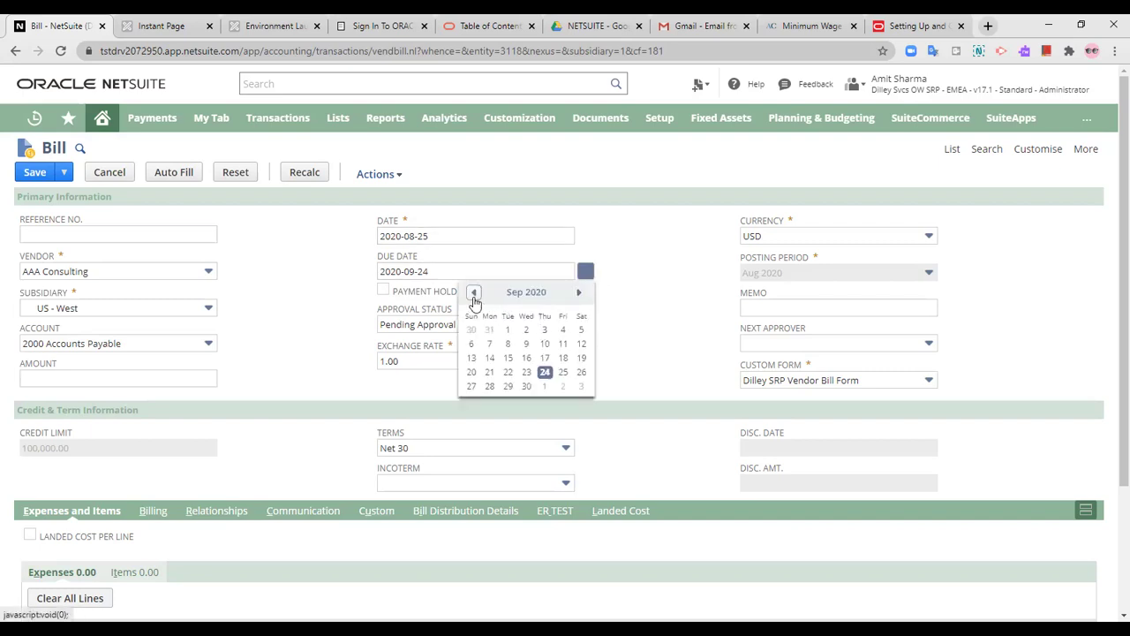
left_click(490, 331)
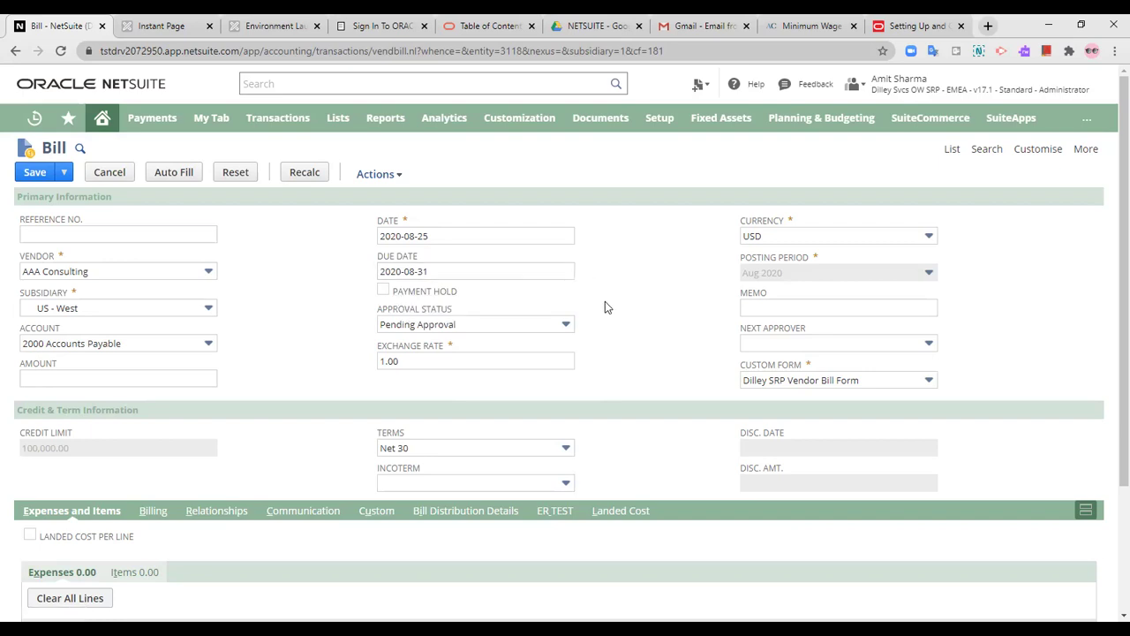
left_click(566, 327)
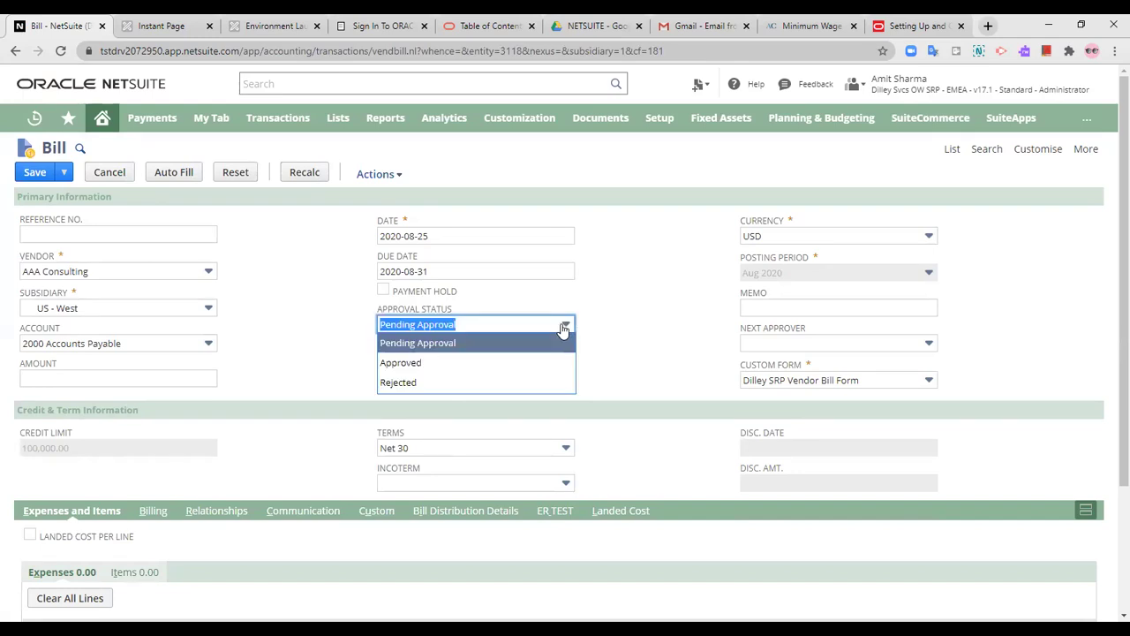
left_click(522, 364)
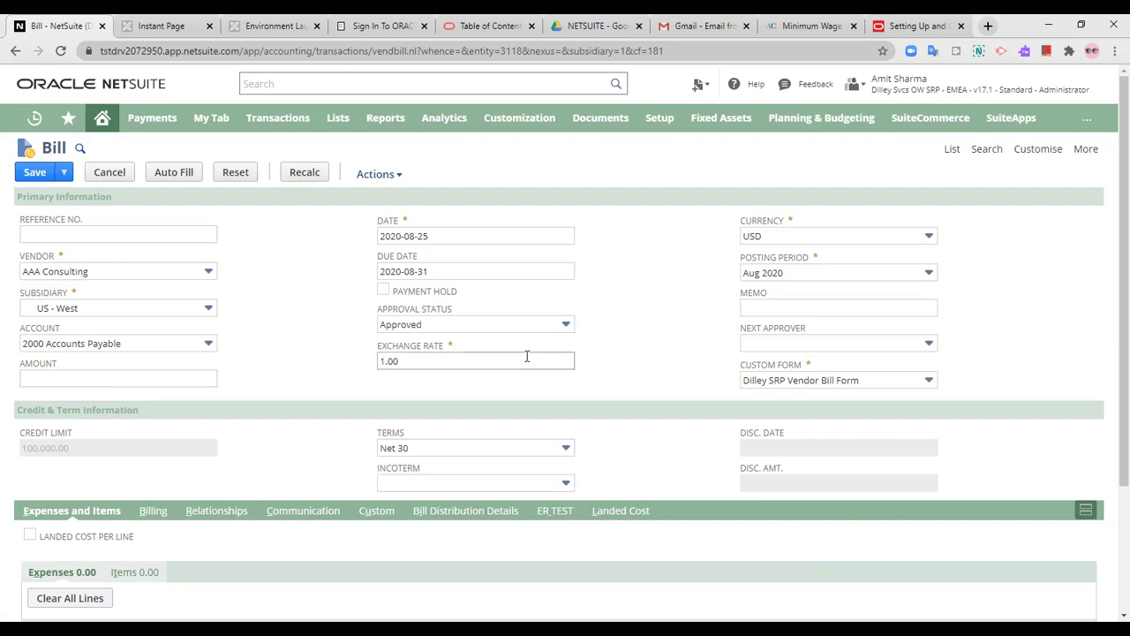
left_click(452, 326)
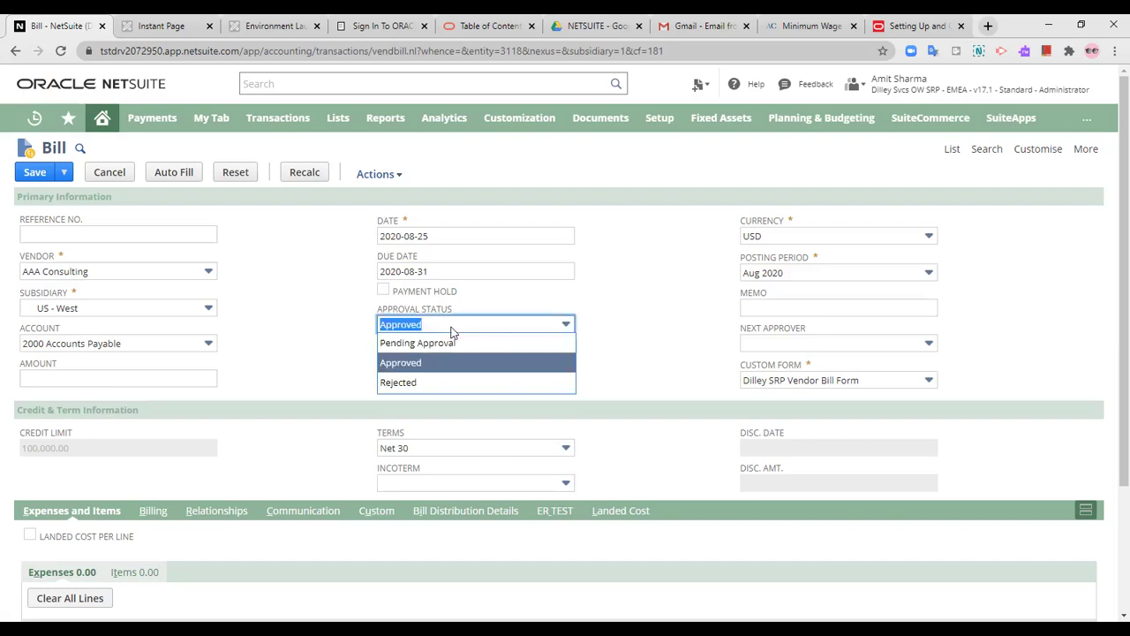
left_click(452, 328)
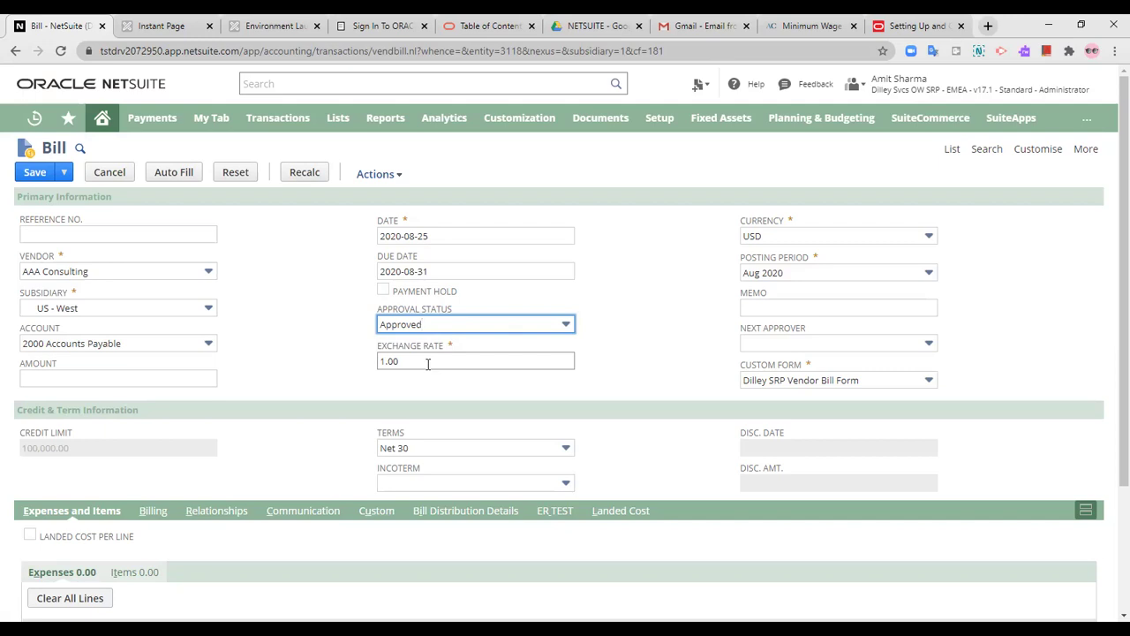
Switch the bill's custom form to Standard Vendor Bill
scroll(693, 301, "down", 1)
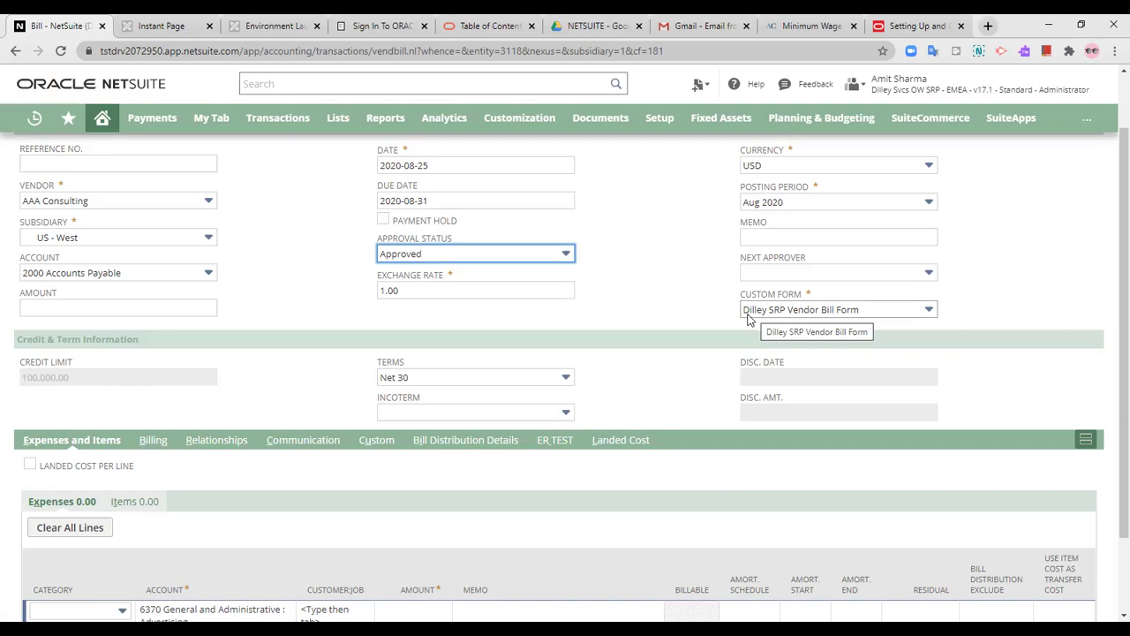
scroll(713, 323, "up", 1)
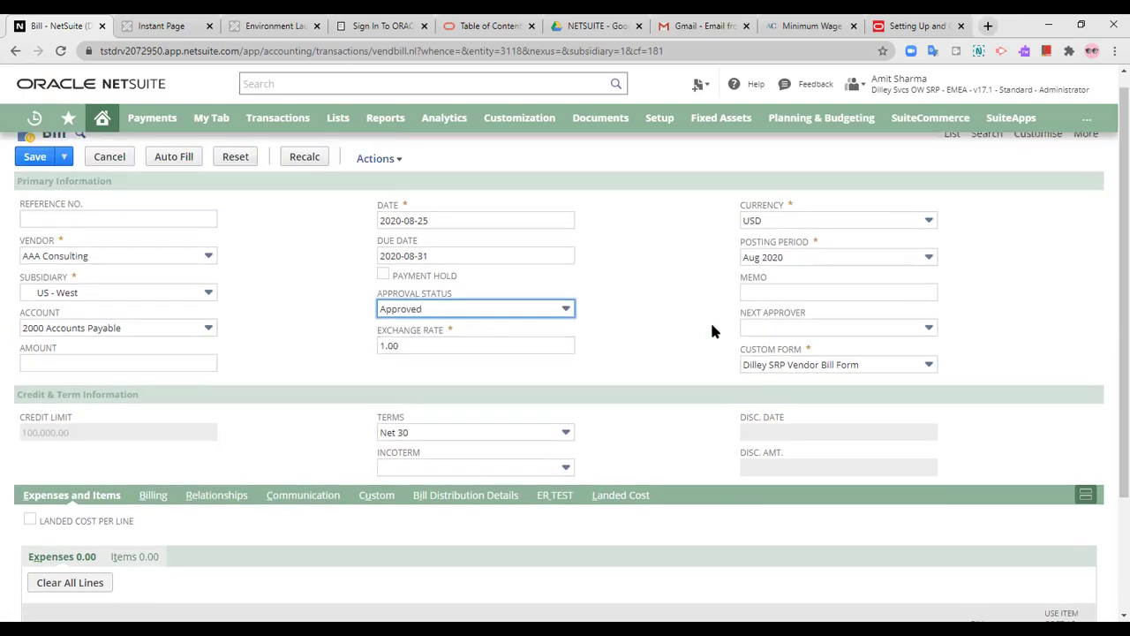
scroll(713, 328, "down", 1)
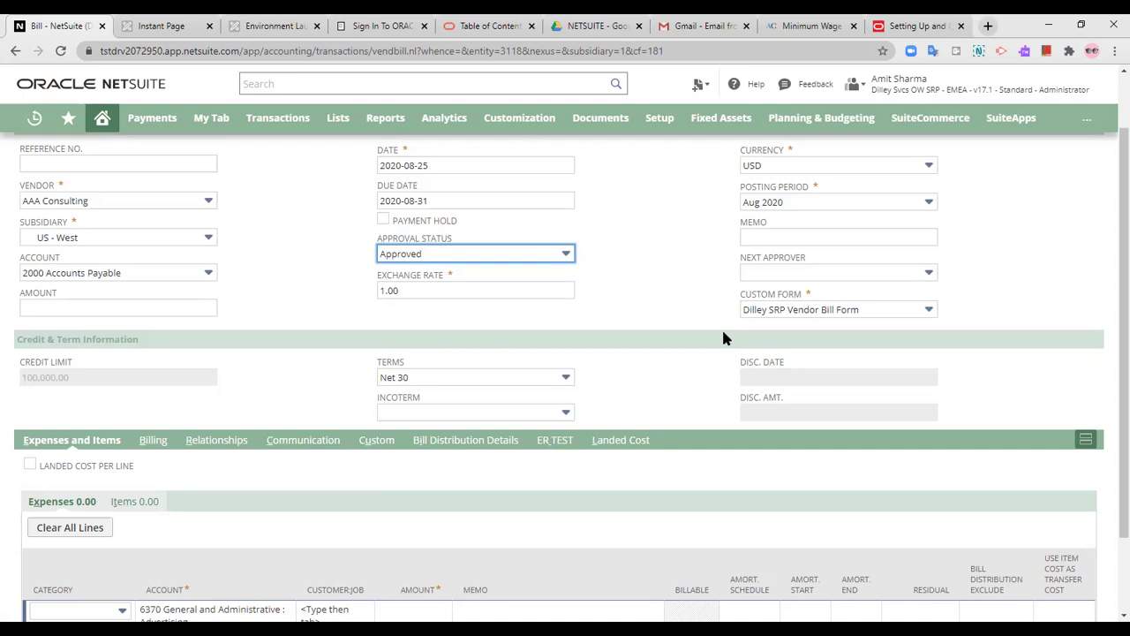
left_click(834, 311)
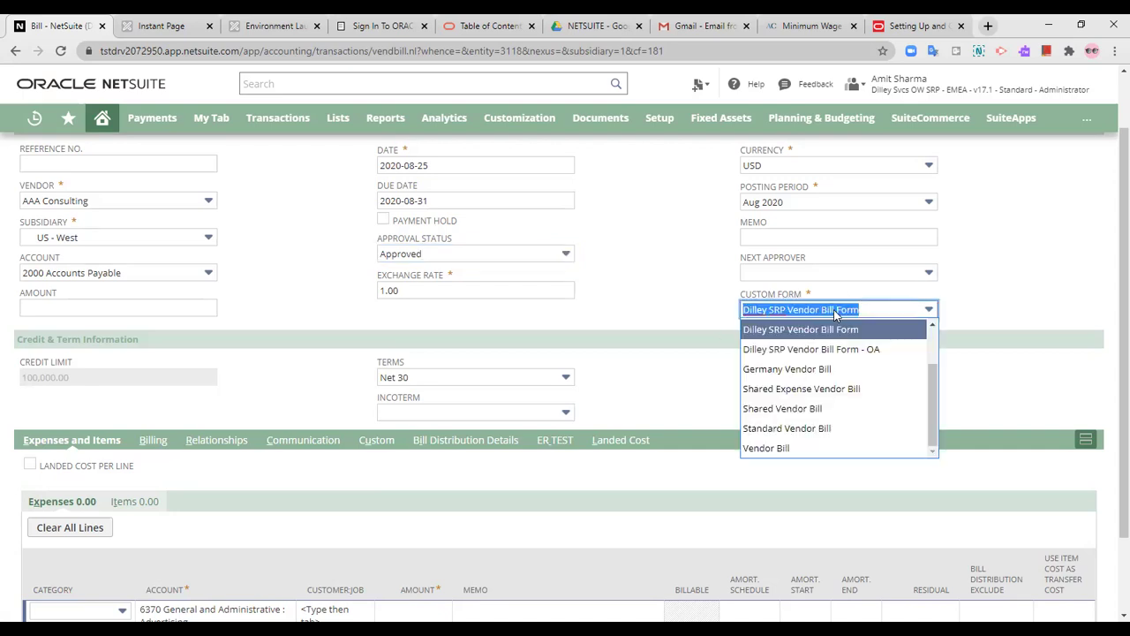
left_click(786, 429)
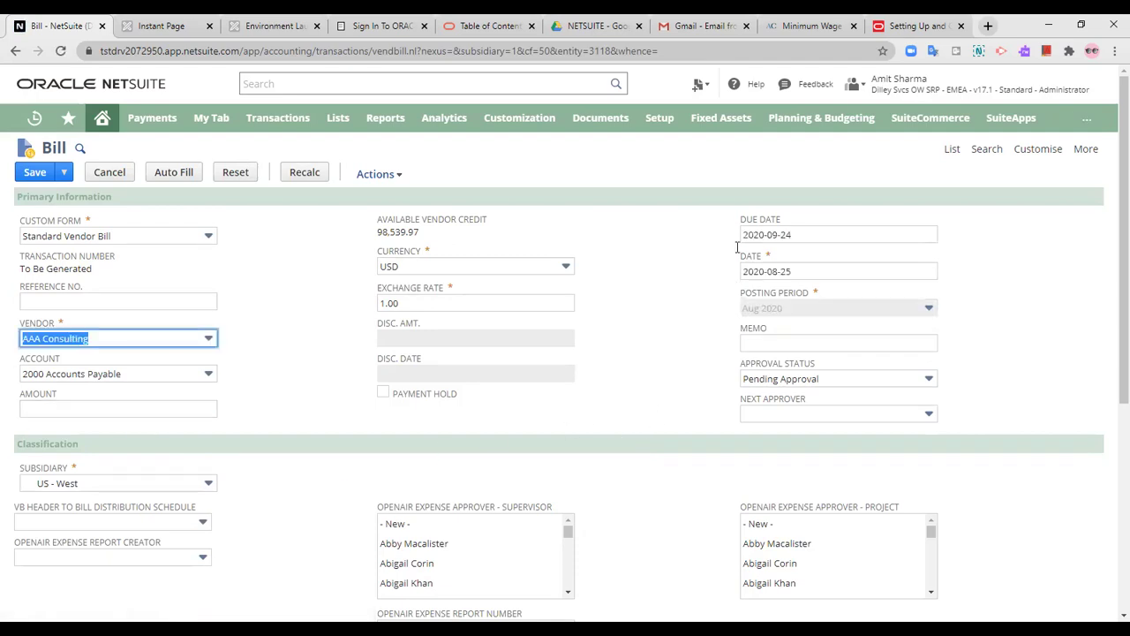
Set the approval status to Approved and the due date to 2020-08-31 on the standard bill form
left_click(809, 379)
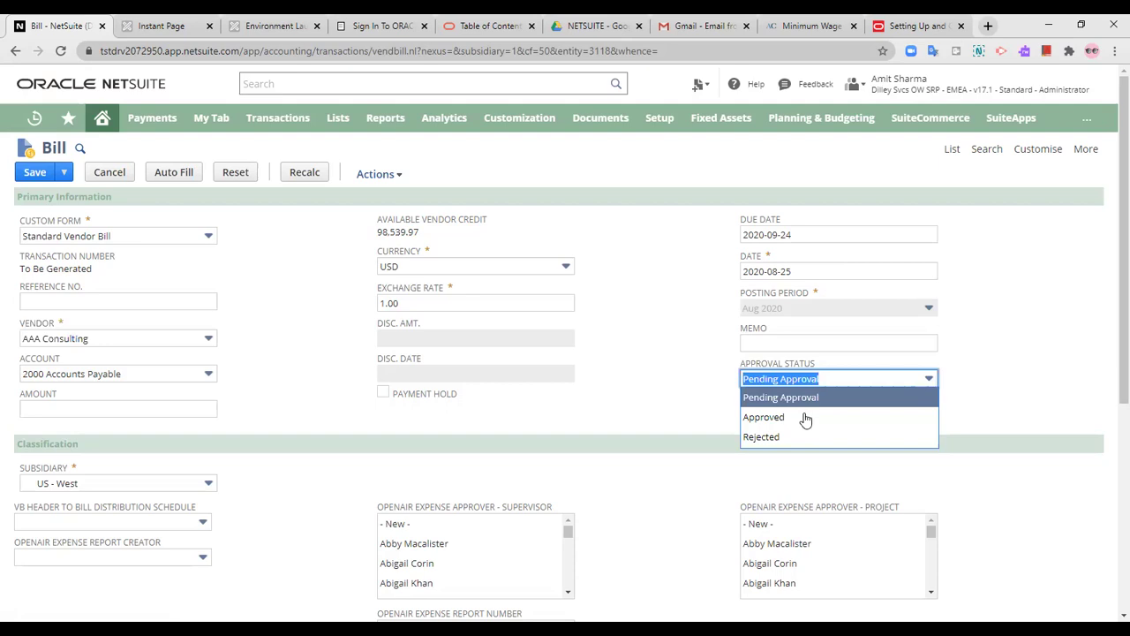
left_click(796, 420)
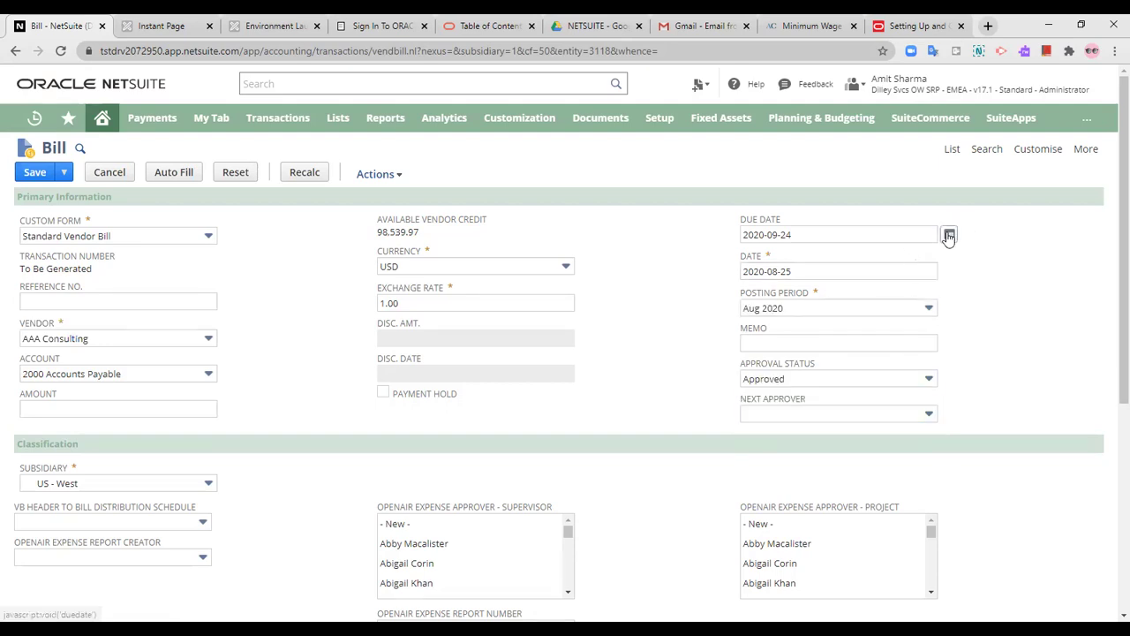
left_click(948, 237)
left_click(858, 294)
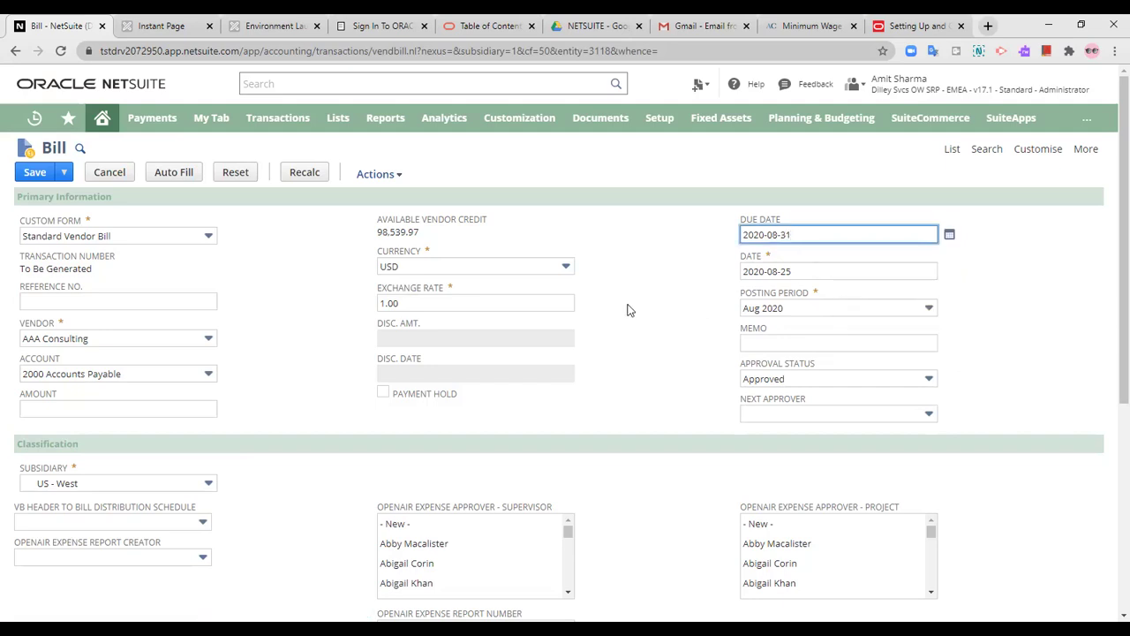
Choose Miscellaneous as the category of the first expense line
scroll(637, 400, "down", 1)
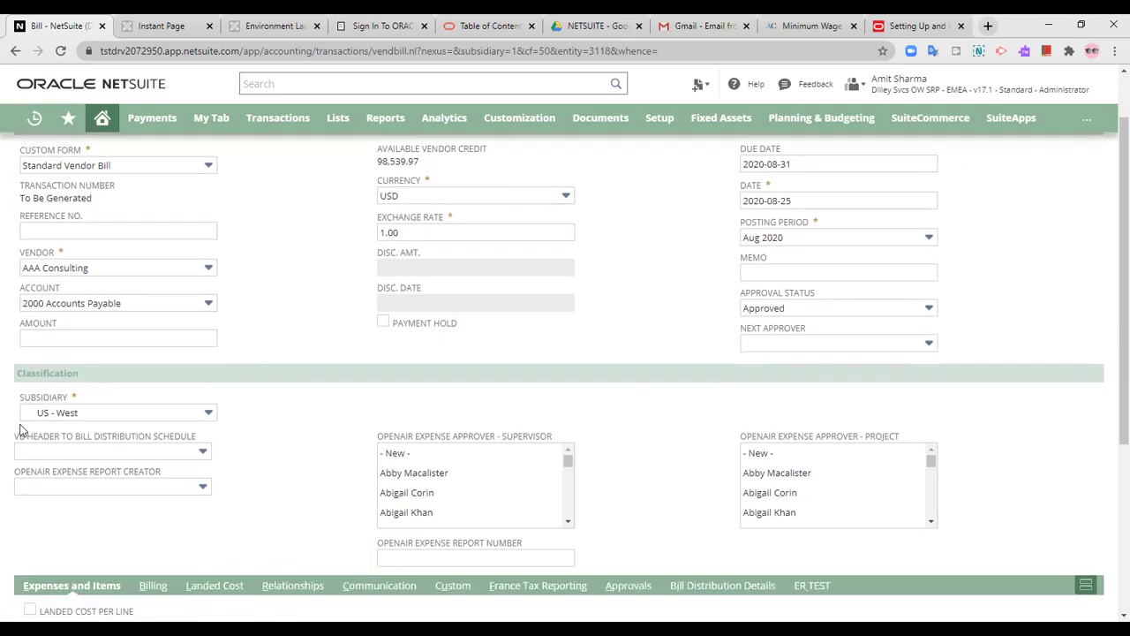
scroll(278, 317, "up", 1)
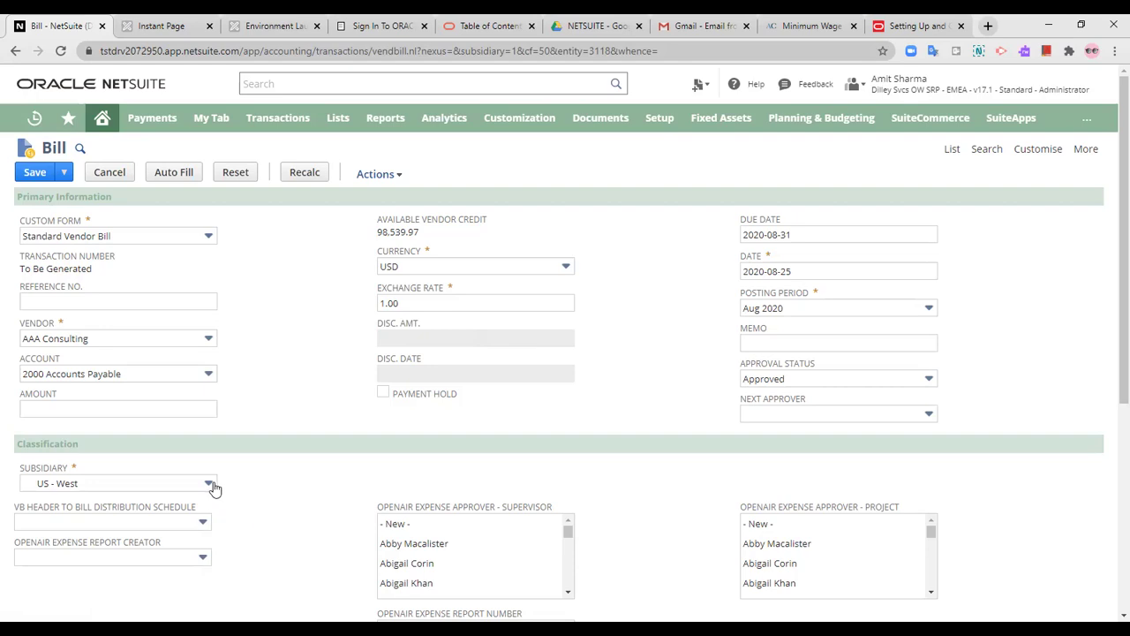
scroll(212, 490, "down", 1)
scroll(212, 495, "down", 3)
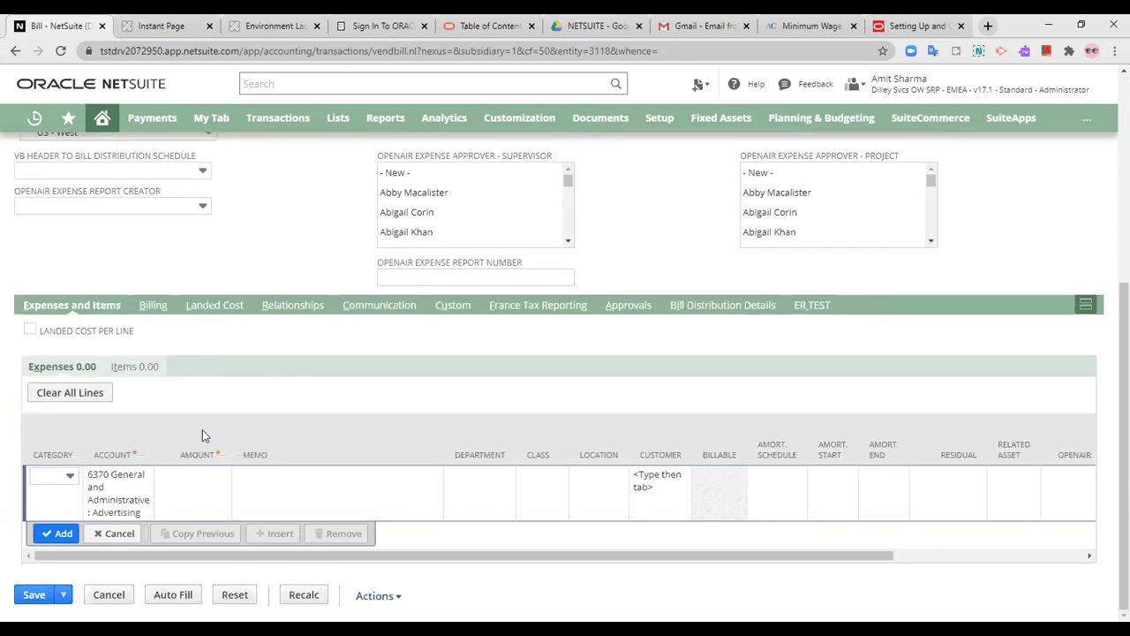
left_click(60, 480)
scroll(70, 542, "down", 1)
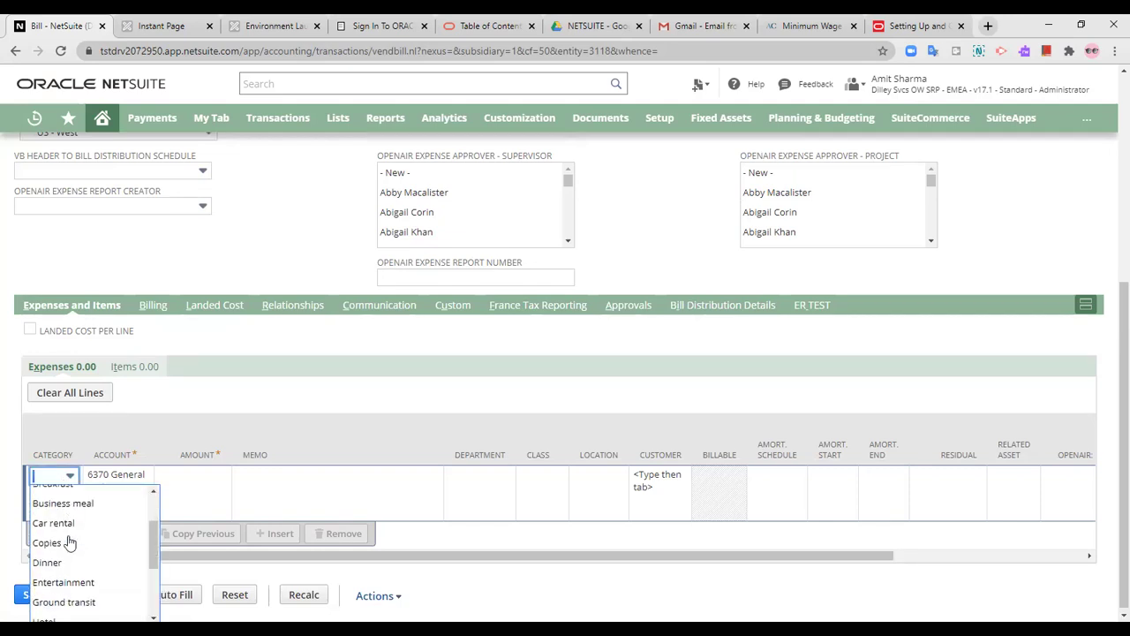
scroll(70, 542, "down", 2)
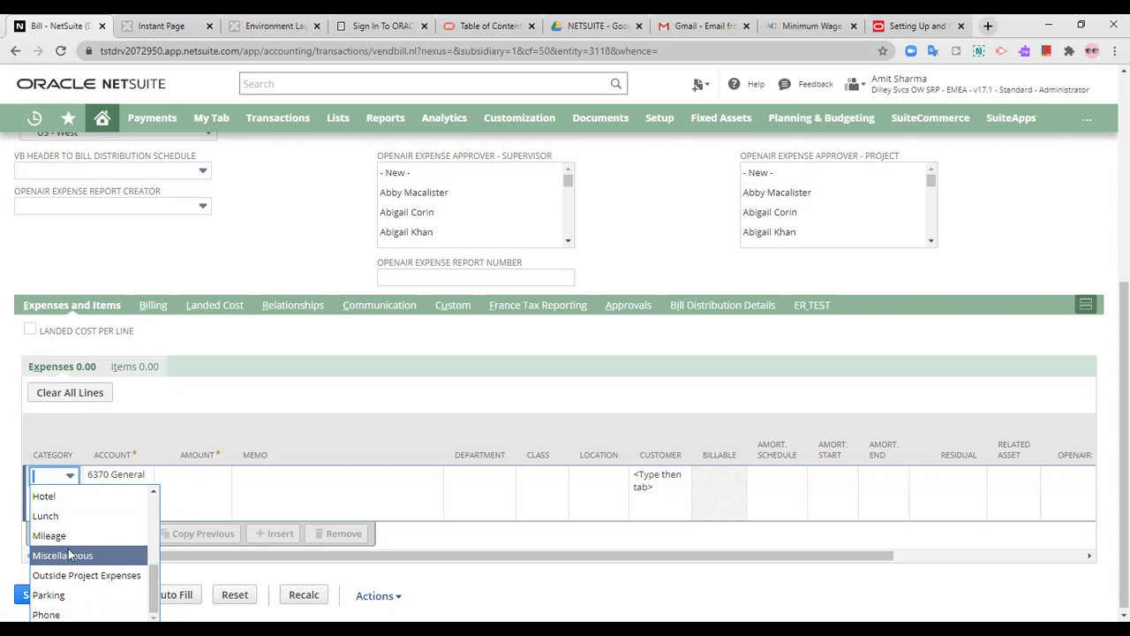
left_click(70, 552)
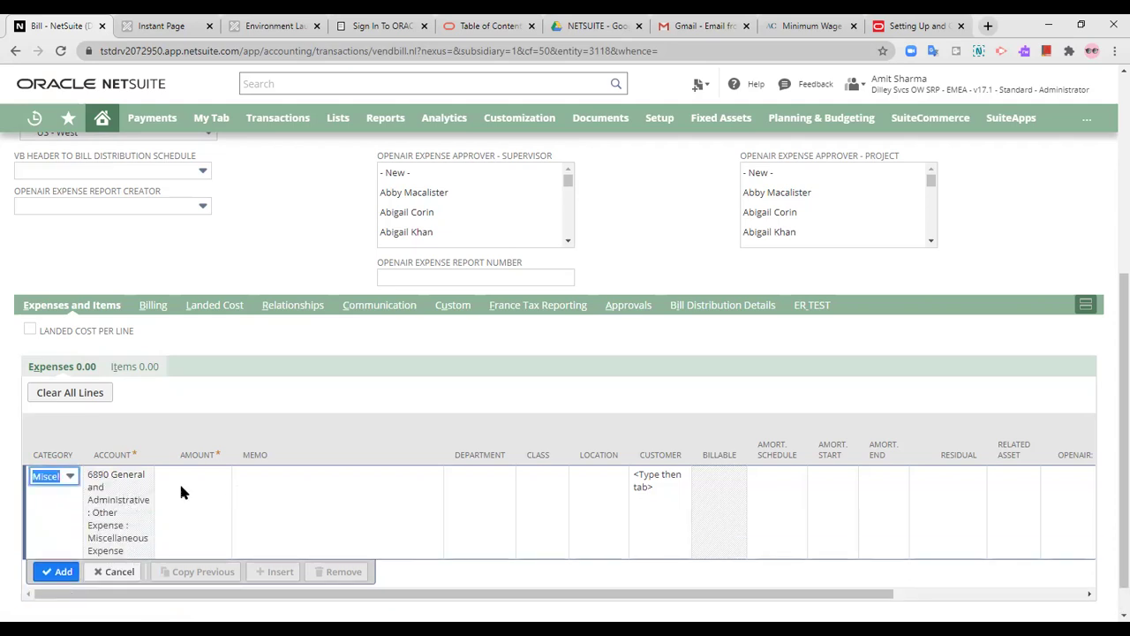
Enter the amount 5000 and the memo "Expense for office repairs" on the Miscellaneous expense line
left_click(205, 481)
type("5000")
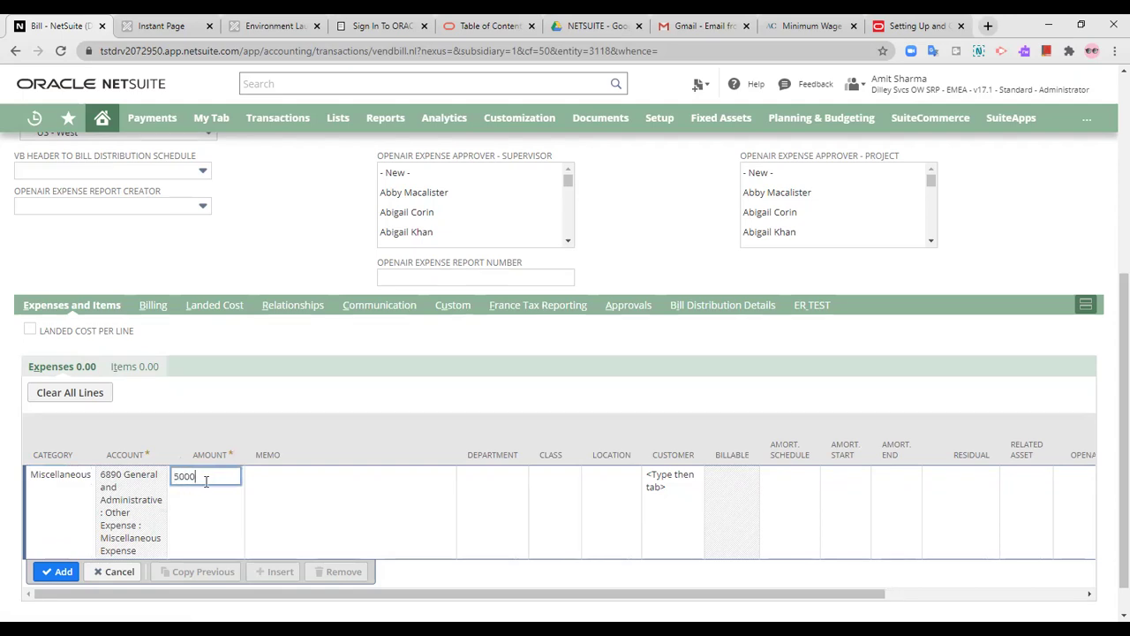
left_click(258, 485)
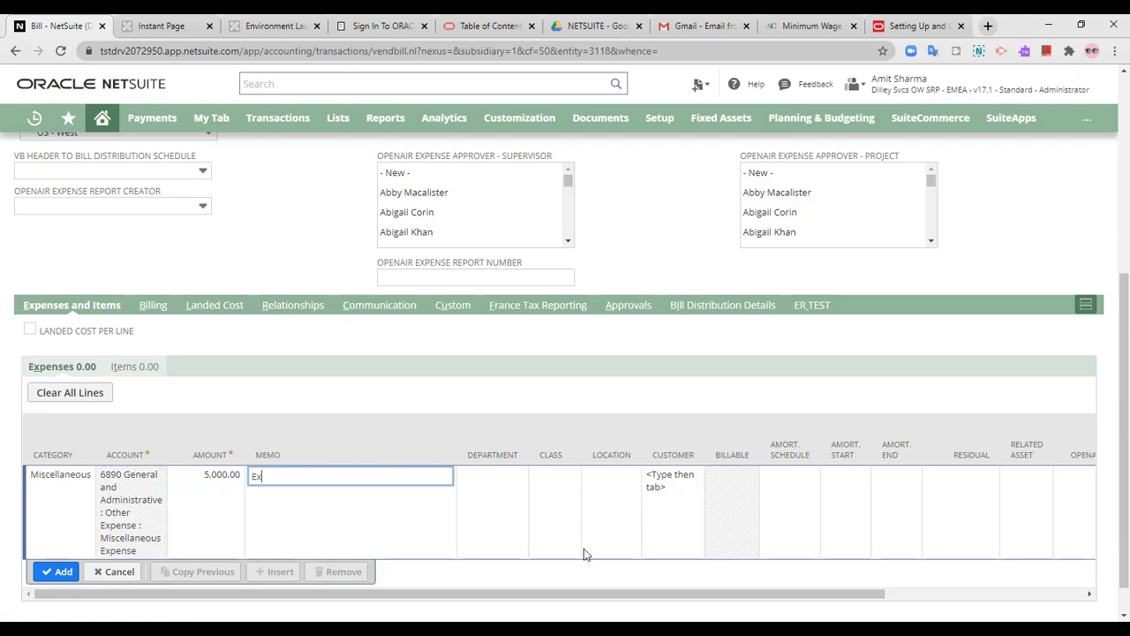
type("Expense for office repairs")
Examine the optional fields of the Miscellaneous expense line, from department, location and customer to the amortization and residual fields
left_click(469, 505)
left_click(562, 486)
left_click(599, 486)
left_click(732, 492)
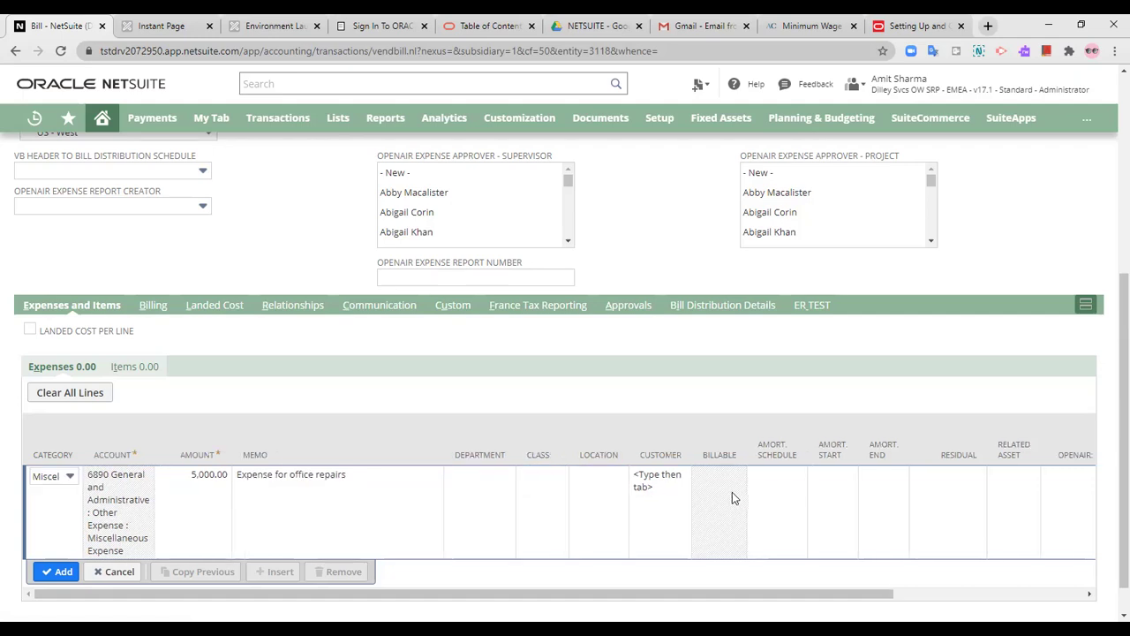
left_click(777, 489)
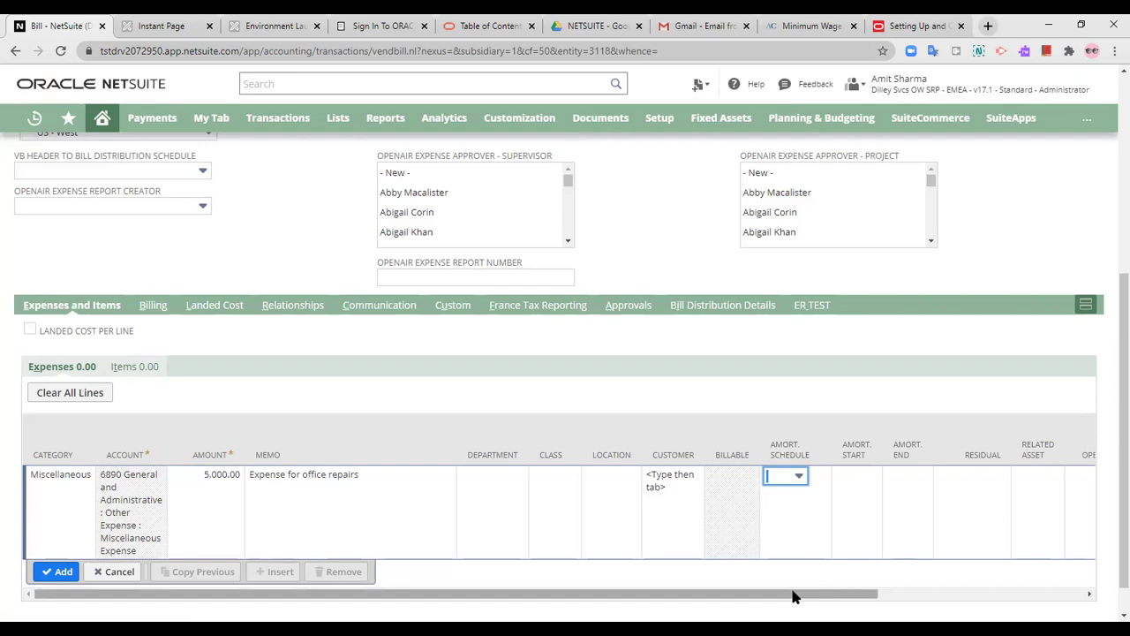
left_click_drag(792, 596, 903, 594)
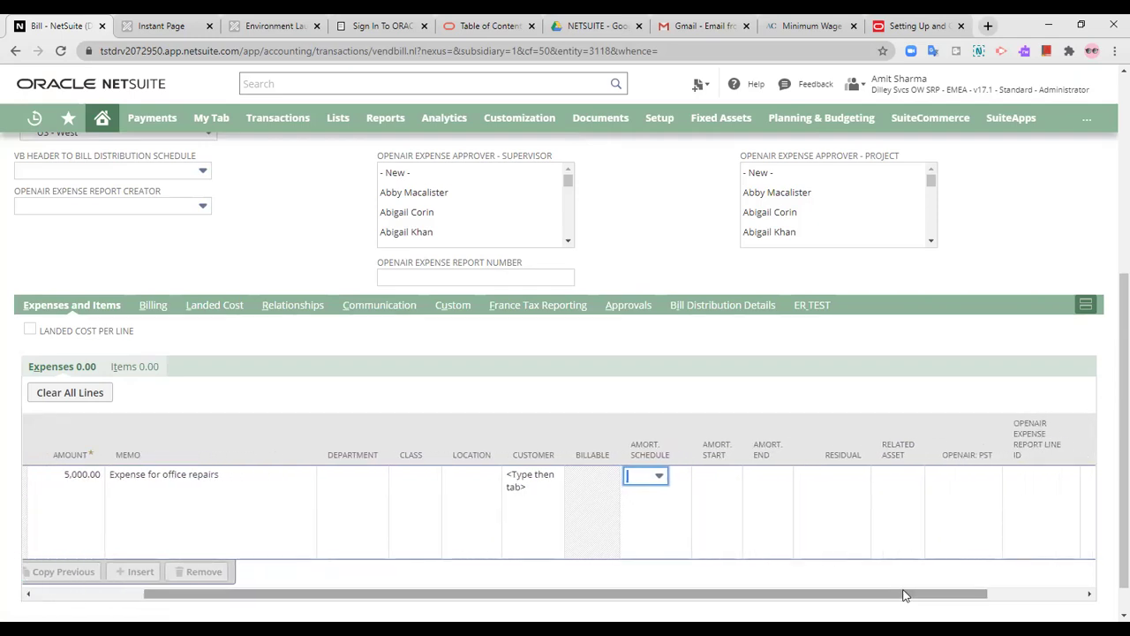
left_click(716, 478)
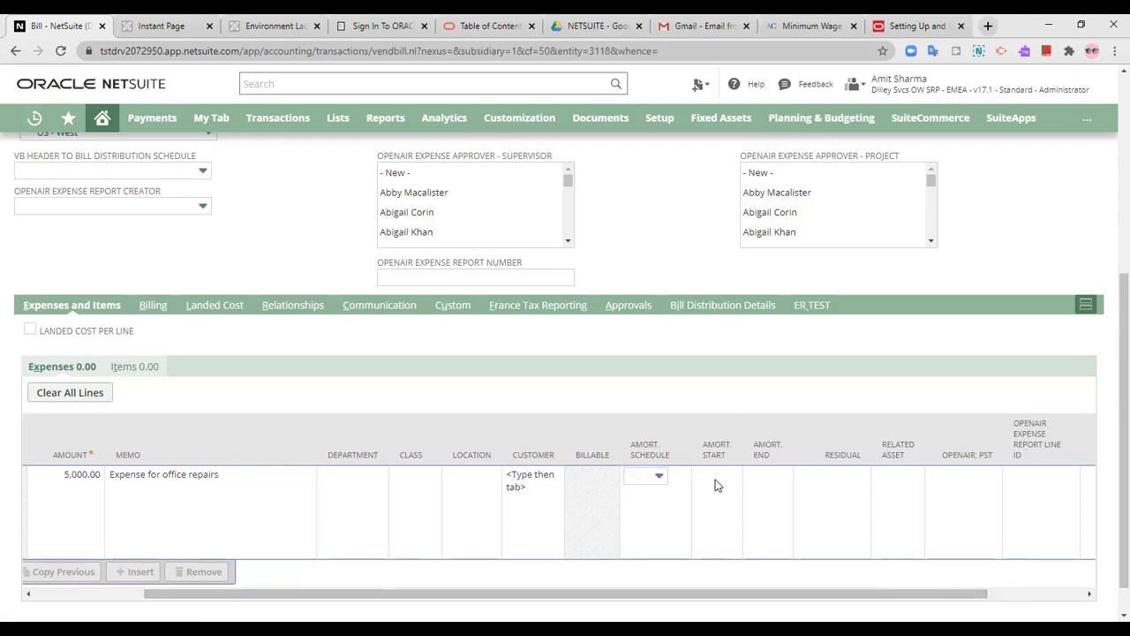
left_click(810, 480)
left_click(855, 477)
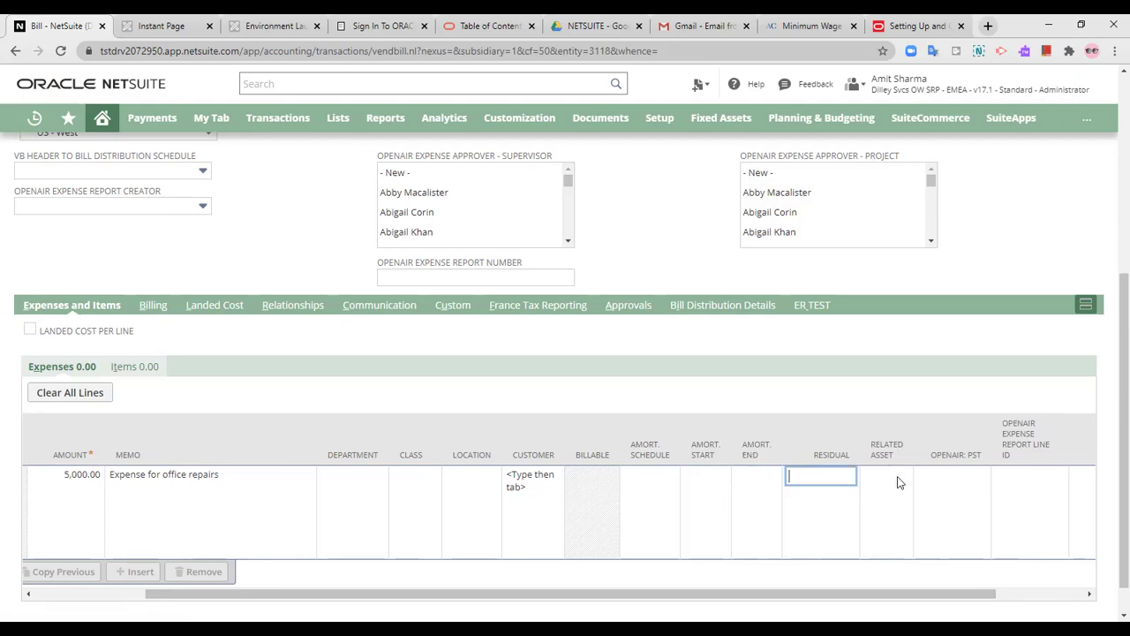
left_click_drag(894, 597, 641, 552)
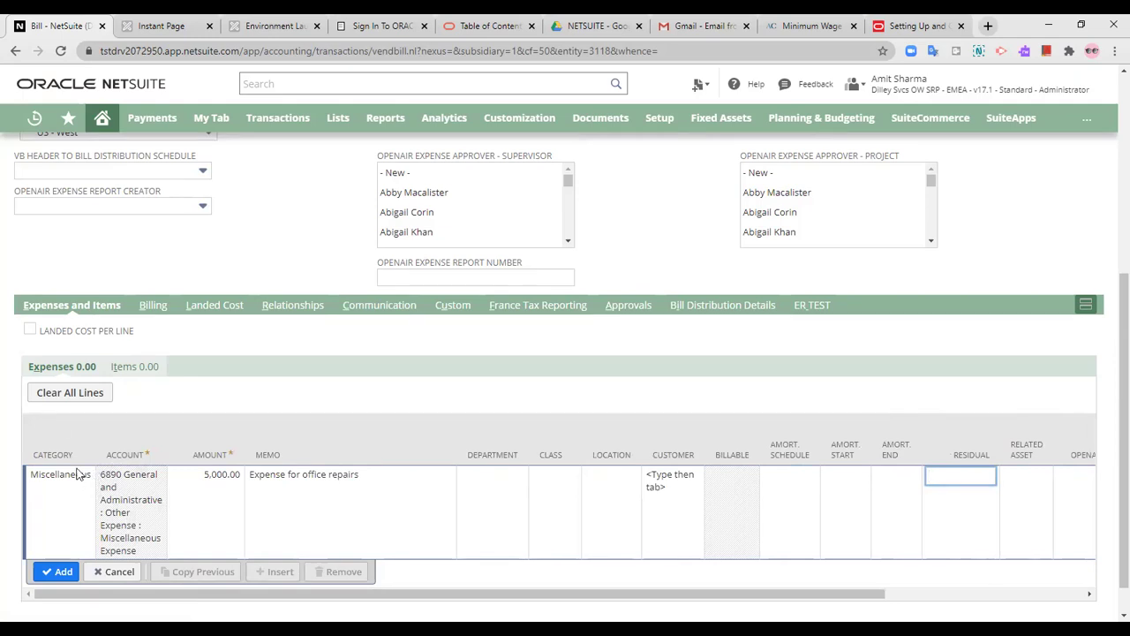
Choose Dell M1000E as the item of the first item line on the bill
left_click(132, 368)
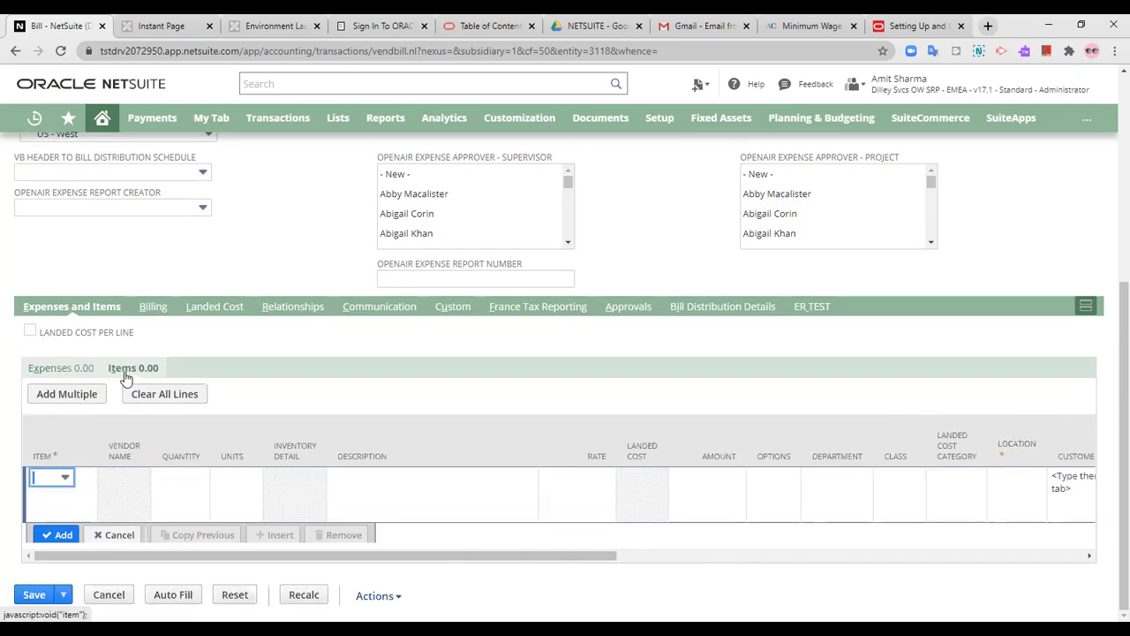
left_click(64, 477)
scroll(95, 535, "down", 3)
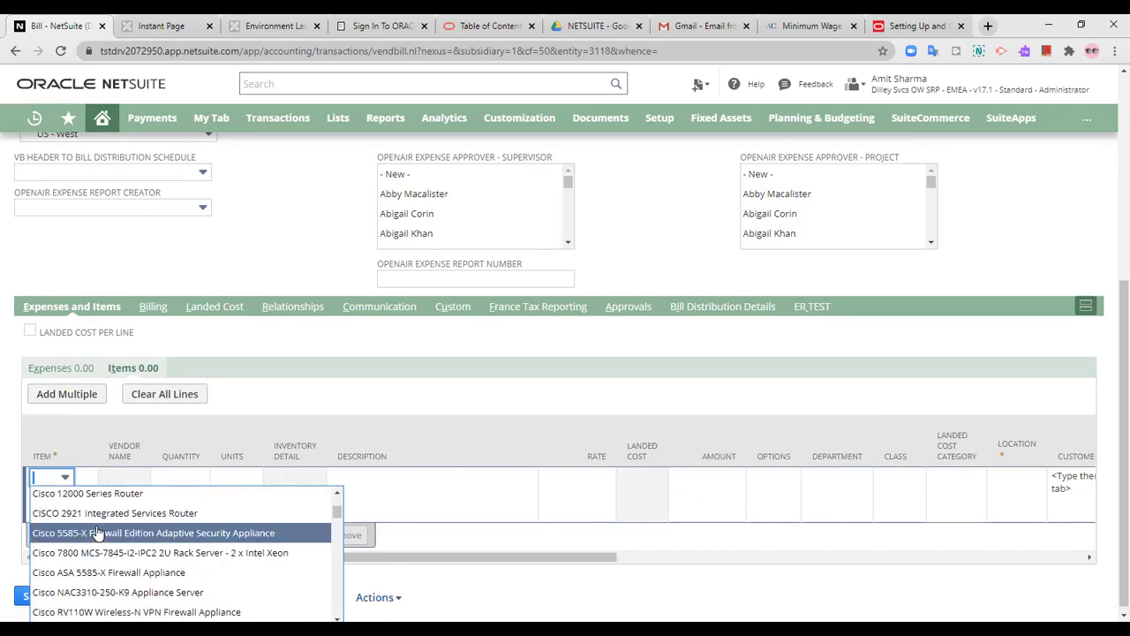
scroll(100, 534, "down", 3)
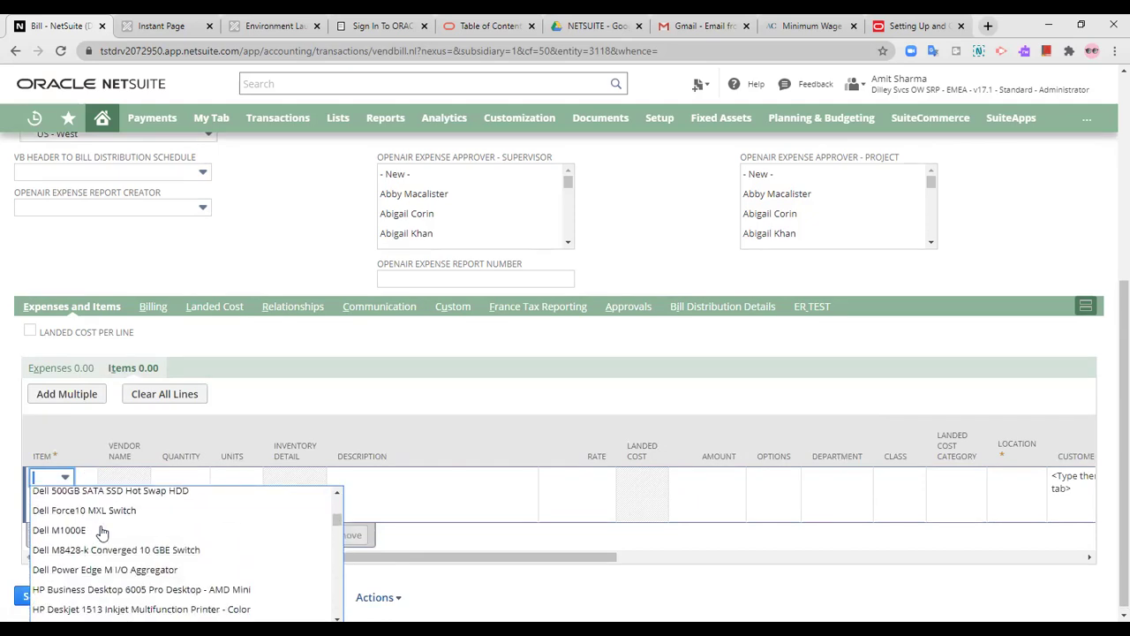
left_click(102, 530)
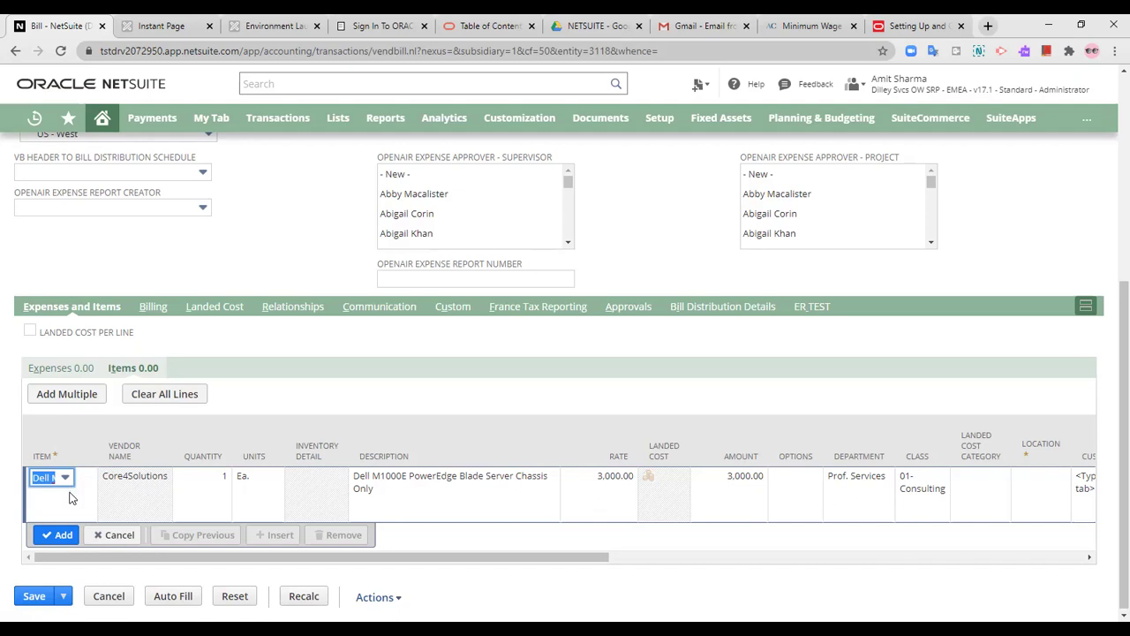
Examine the Dell M1000E line's quantity, rate and required location fields, including the available location choices
left_click(203, 477)
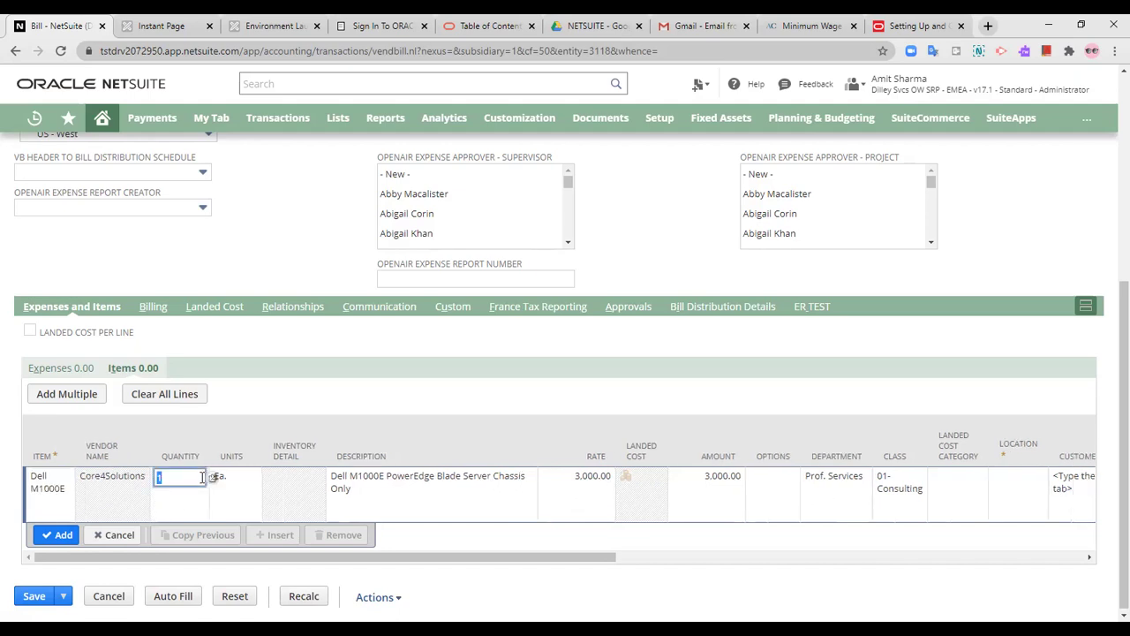
left_click(601, 481)
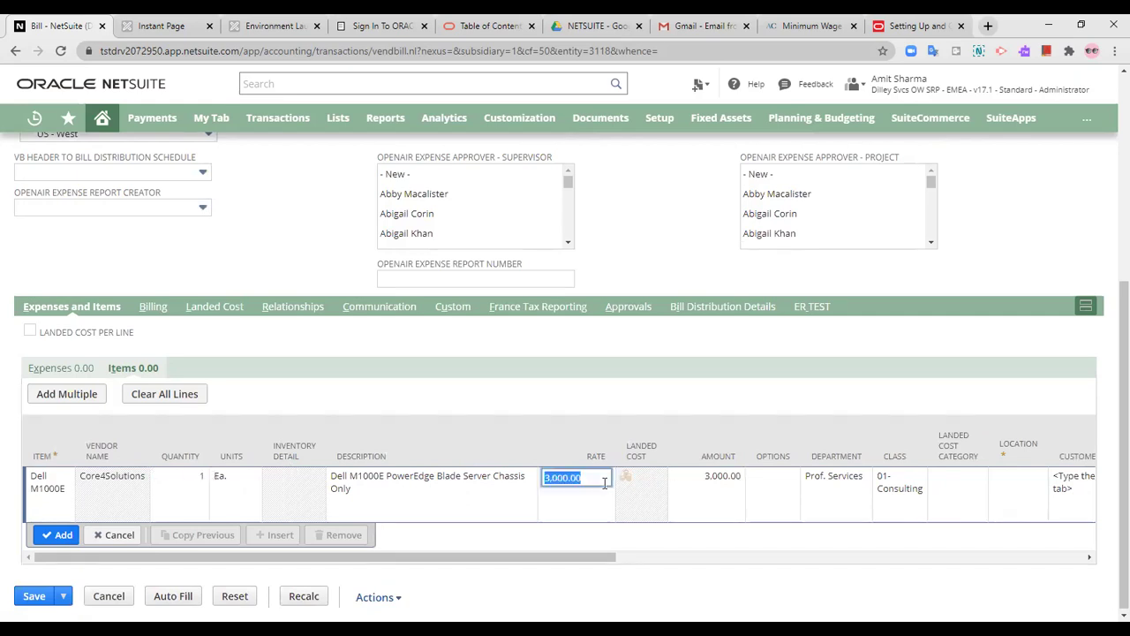
left_click(579, 477)
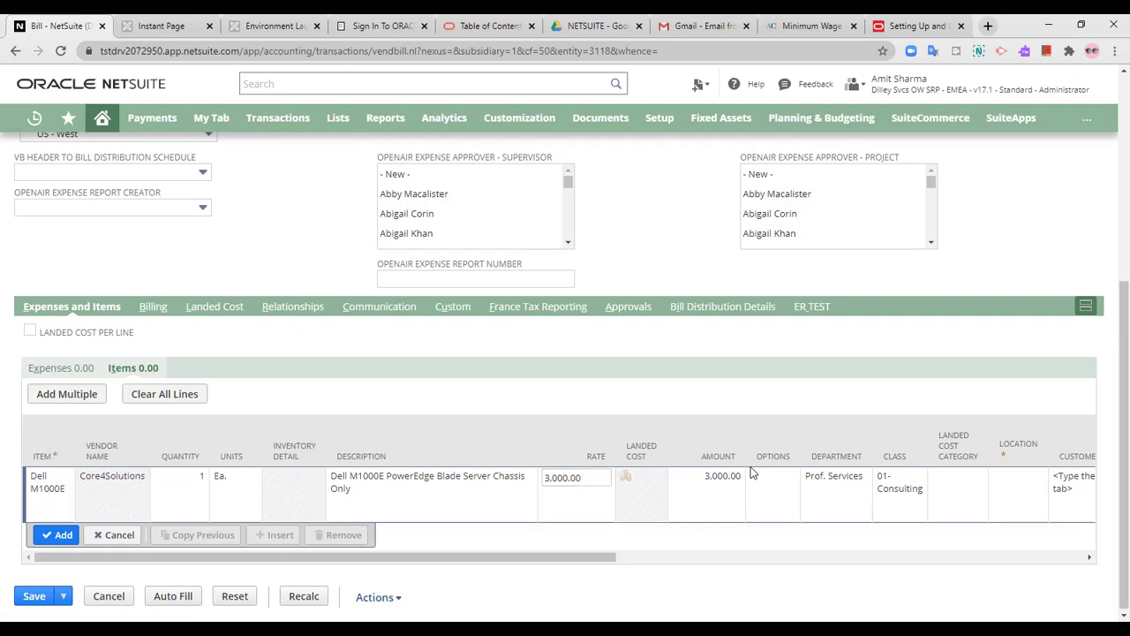
left_click_drag(562, 565, 719, 555)
left_click(730, 480)
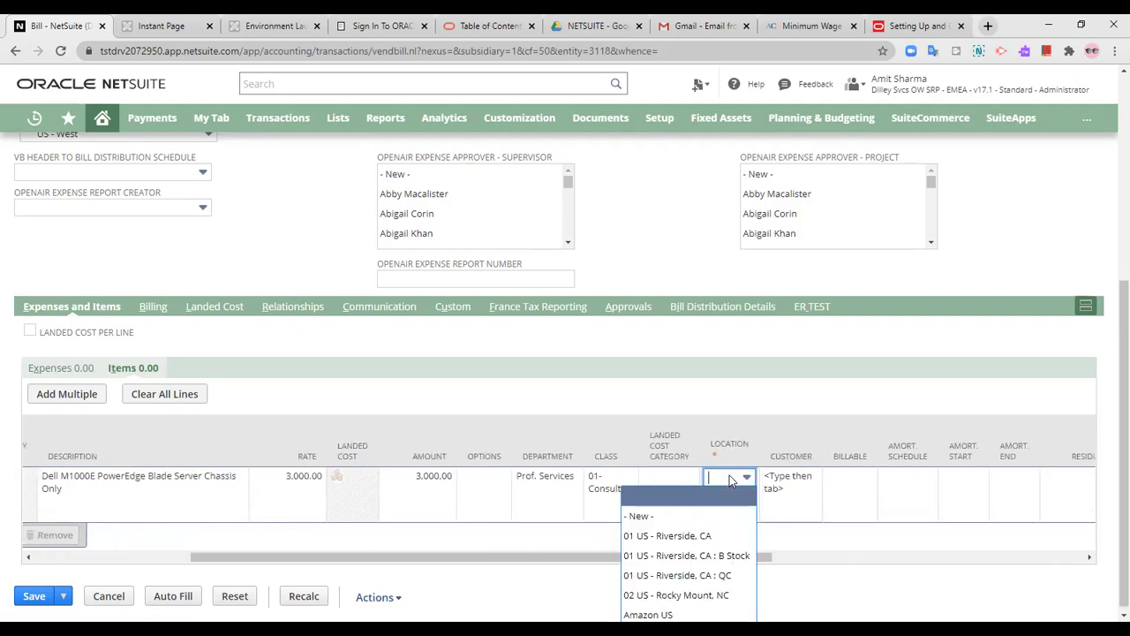
left_click(729, 480)
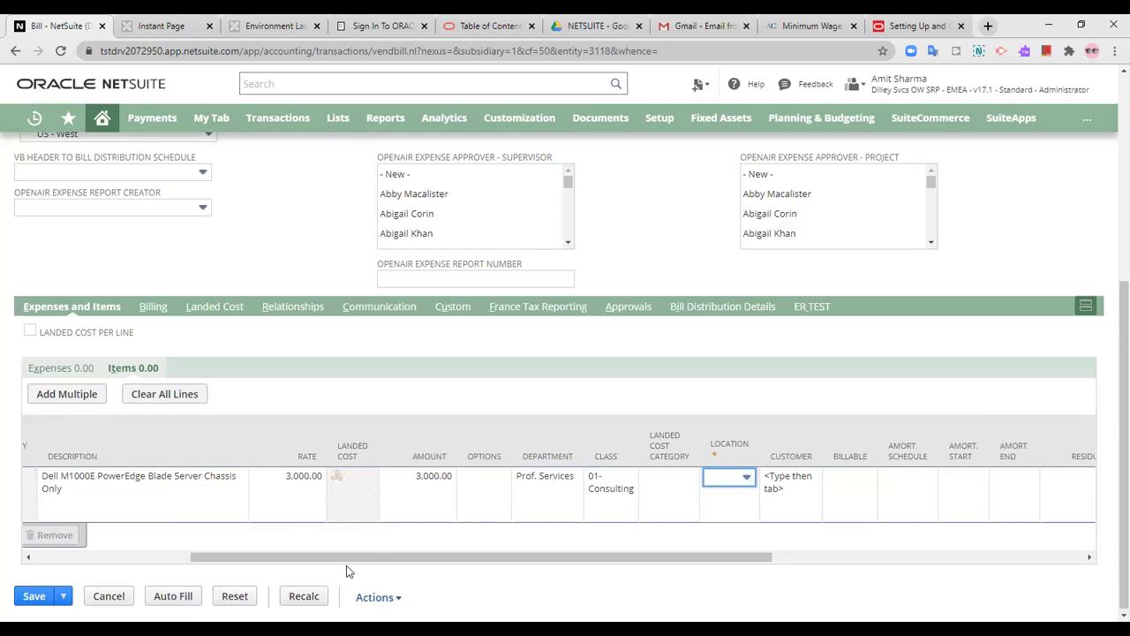
left_click_drag(414, 558, 221, 562)
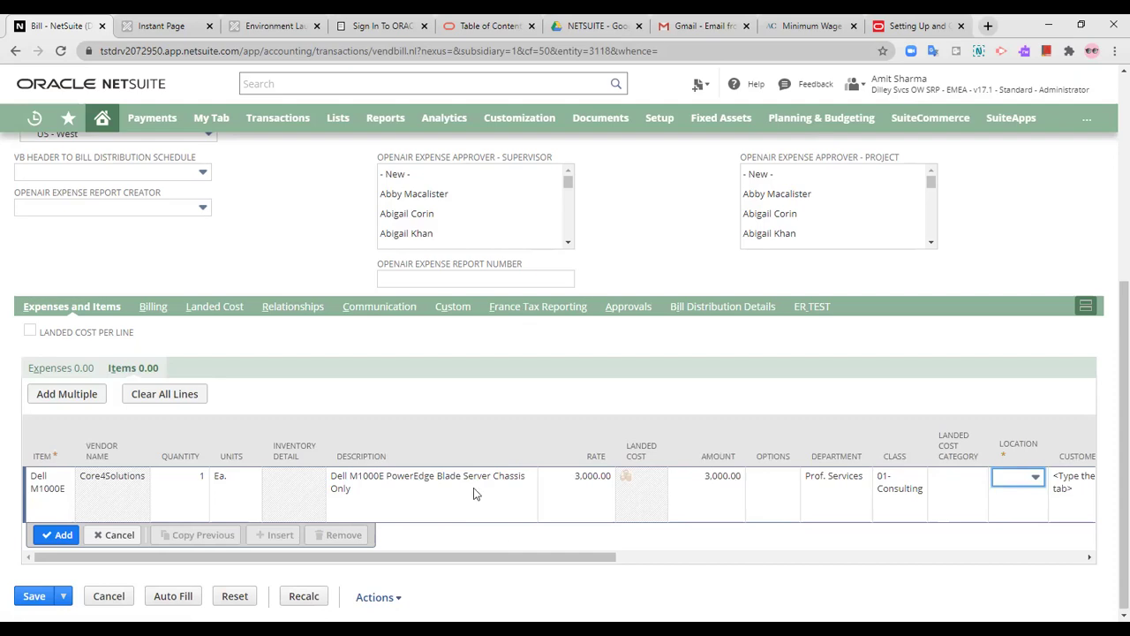
left_click_drag(477, 558, 311, 521)
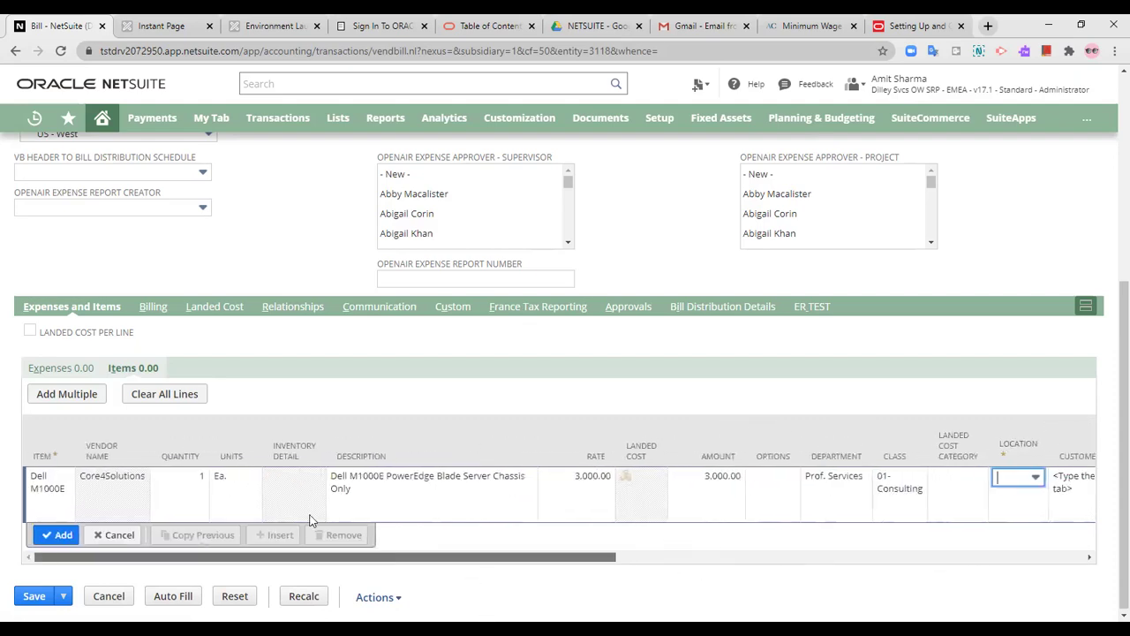
Cancel the Dell M1000E item line and return to the bill's expense lines
left_click(58, 481)
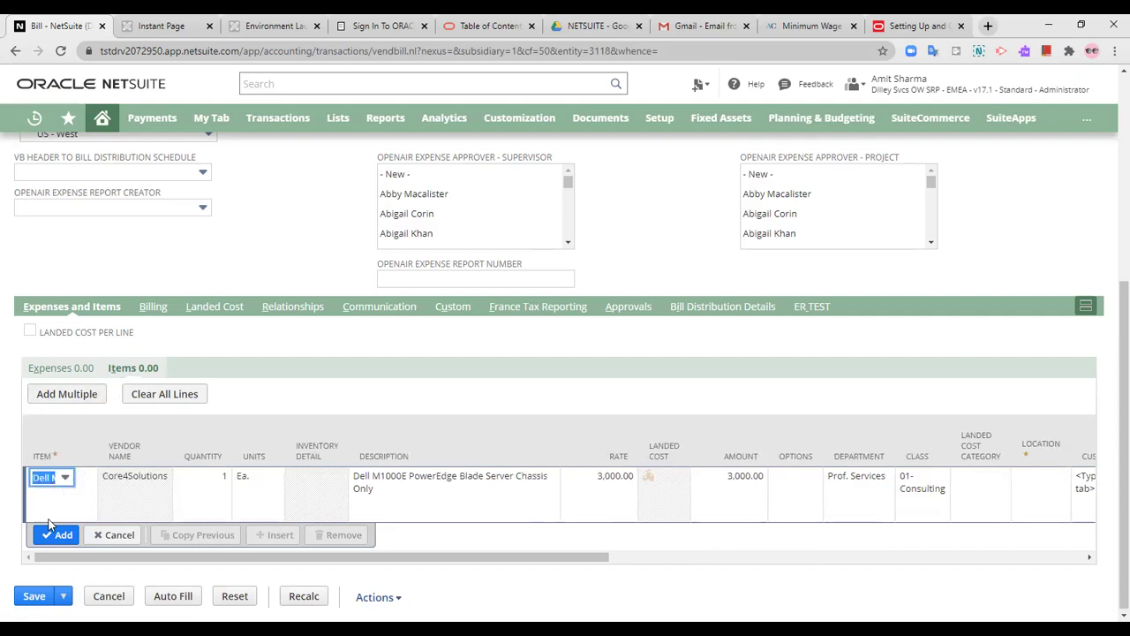
left_click(92, 536)
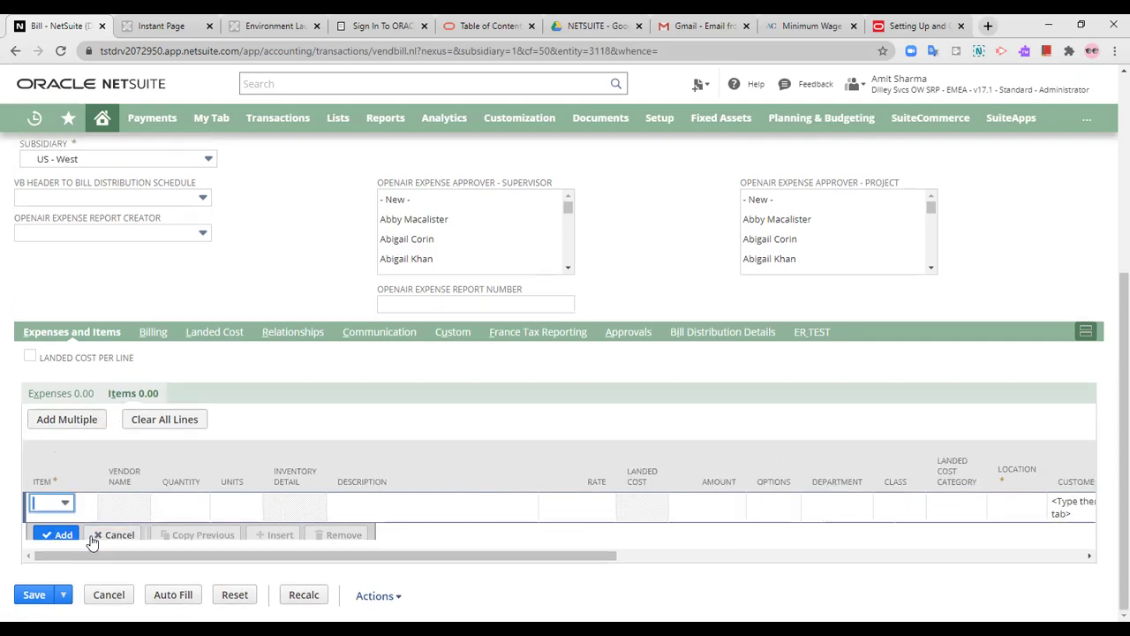
left_click(44, 398)
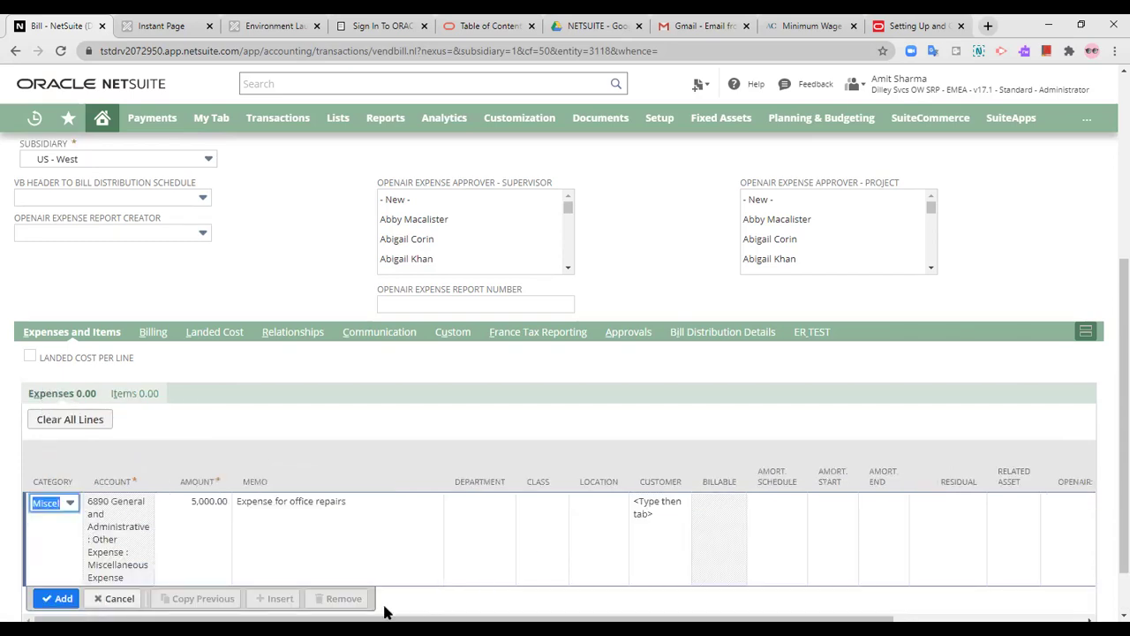
Check the Miscellaneous expense line for office repairs and save the vendor bill
scroll(349, 597, "down", 1)
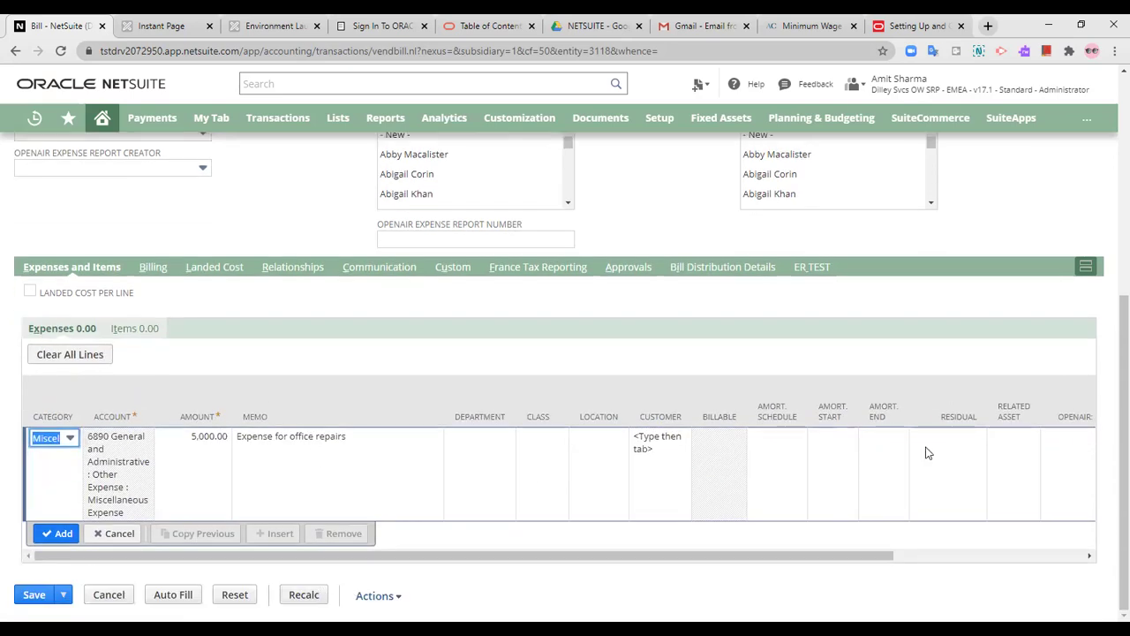
left_click_drag(579, 555, 927, 570)
left_click(530, 507)
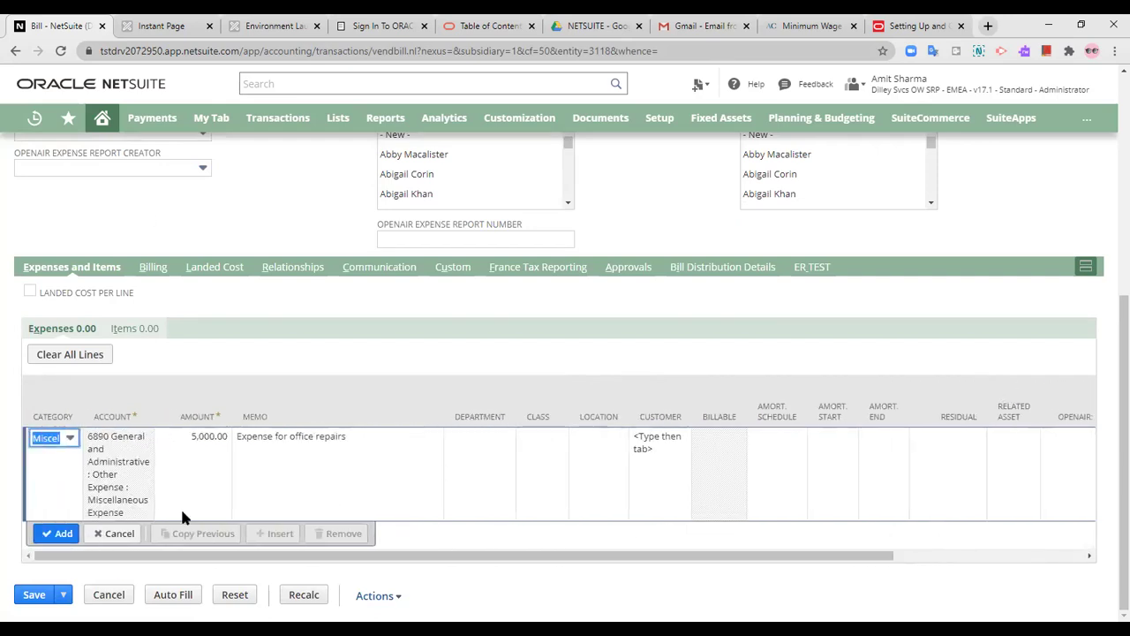
left_click(40, 595)
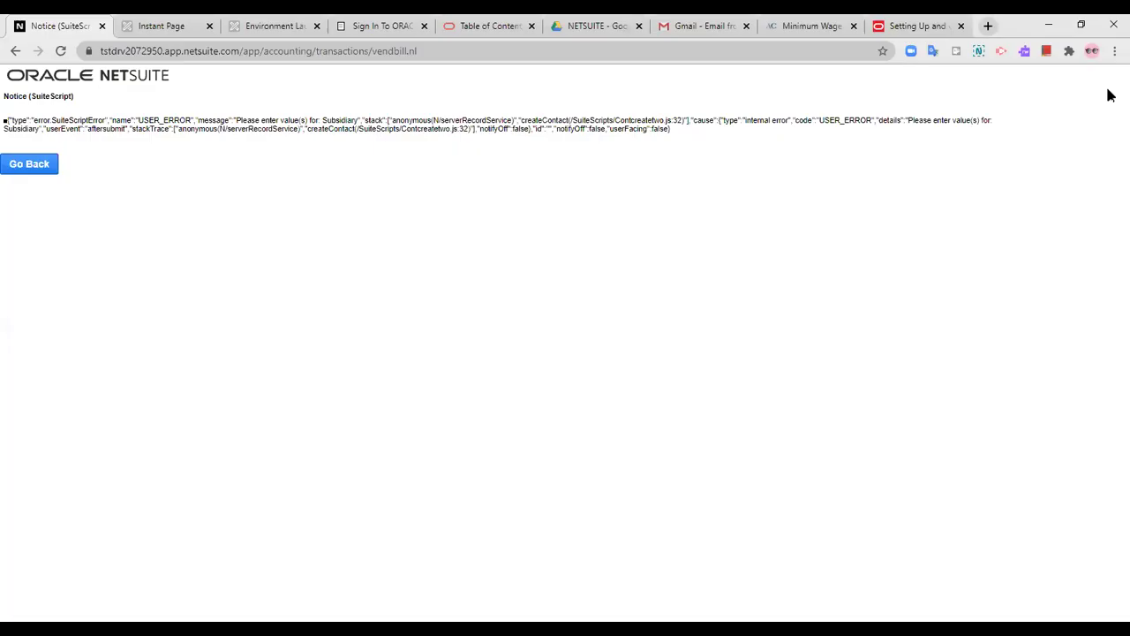
Leave the SuiteScript notice page and go back to the home dashboard
left_click(18, 166)
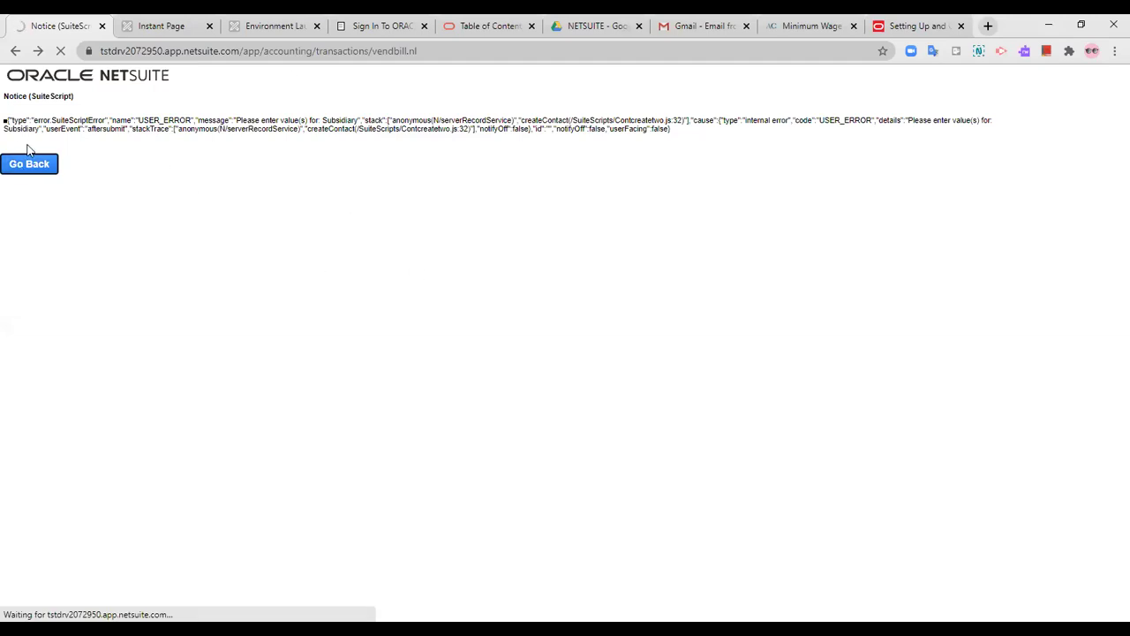
right_click(15, 50)
key("Escape")
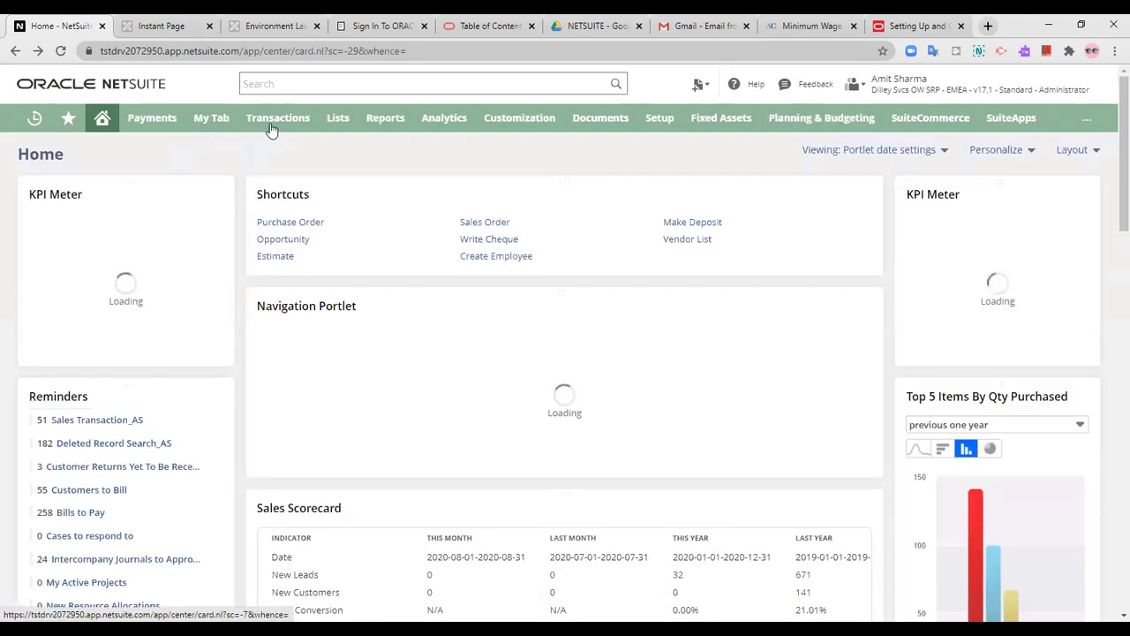
Open the list of existing vendor bills under the payables transactions
mouse_move(279, 130)
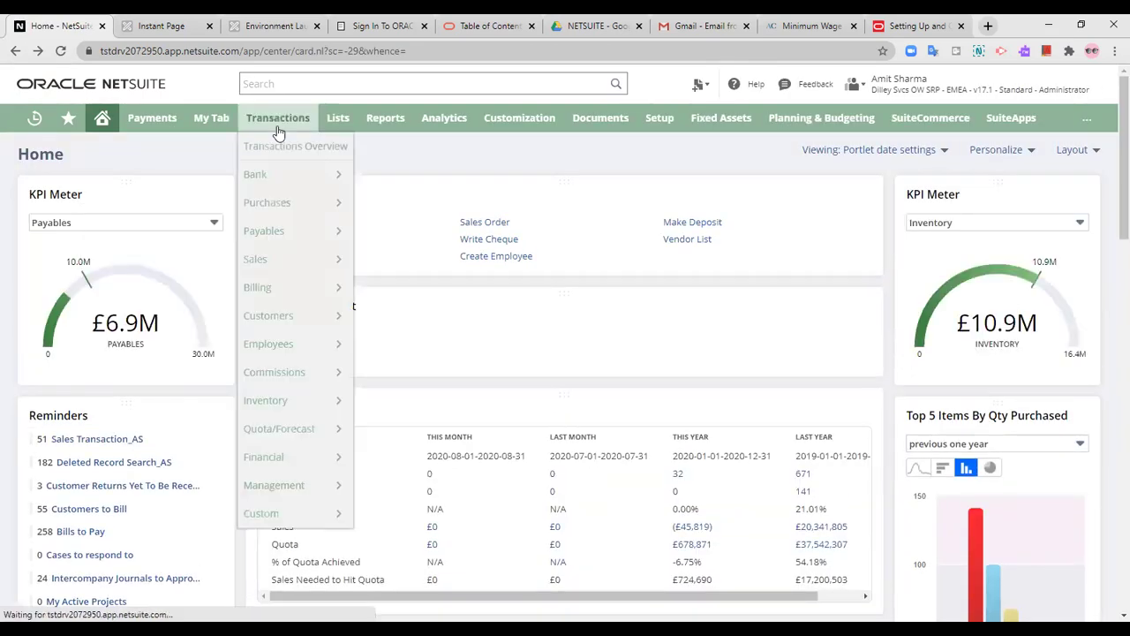
mouse_move(301, 236)
mouse_move(388, 261)
left_click(525, 259)
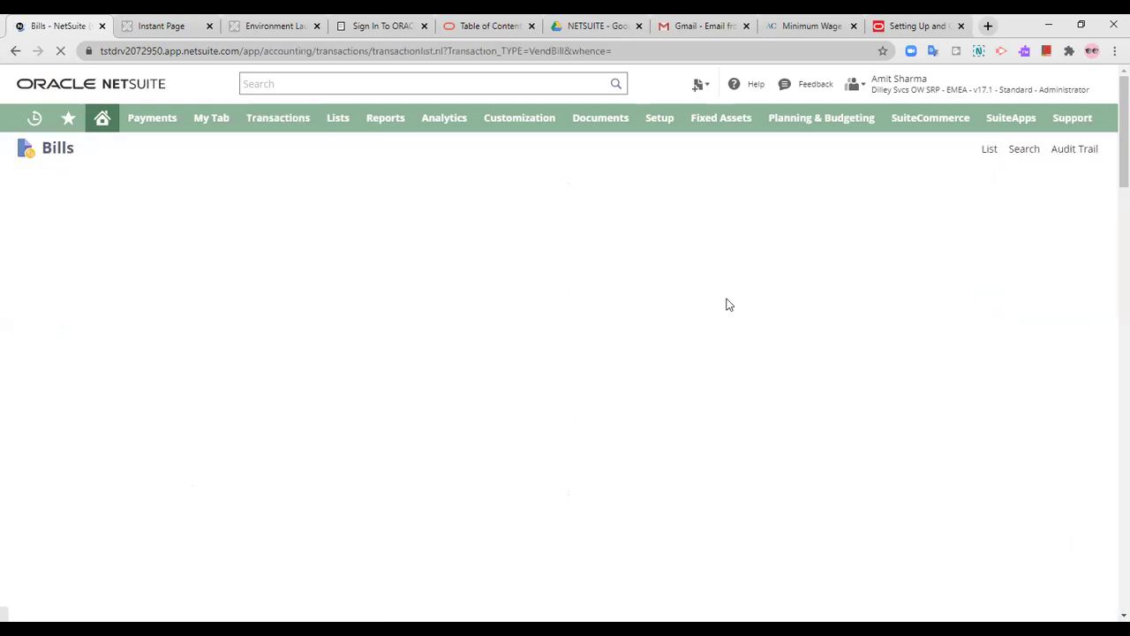